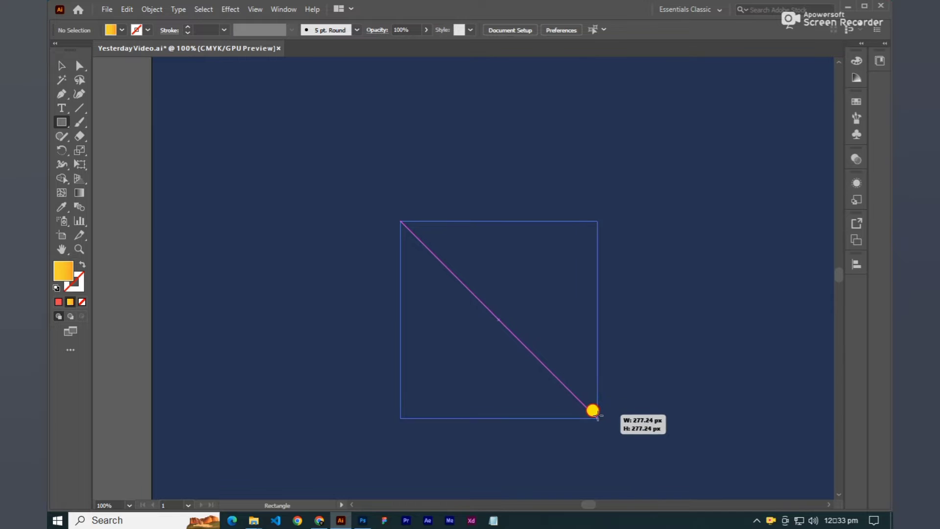
- Replace the newly drawn square's gradient fill with solid white
left_click(58, 302)
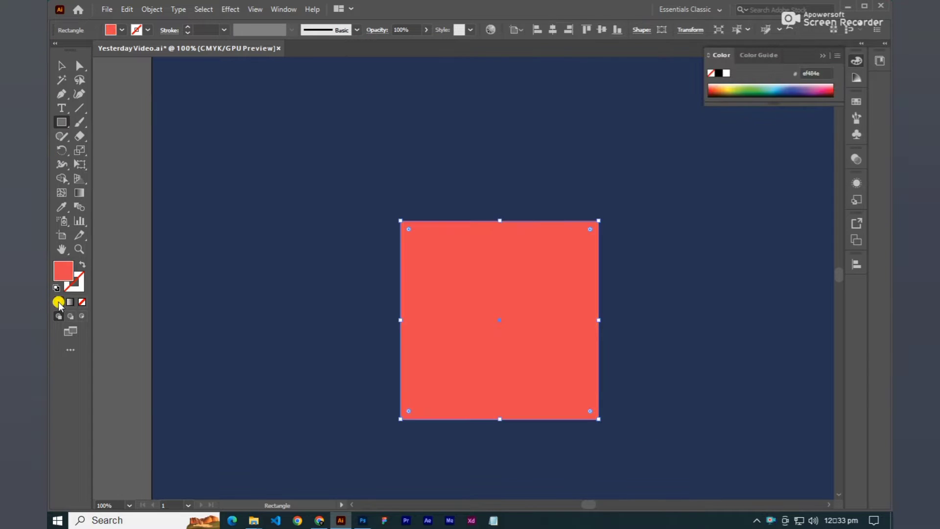
left_click(726, 73)
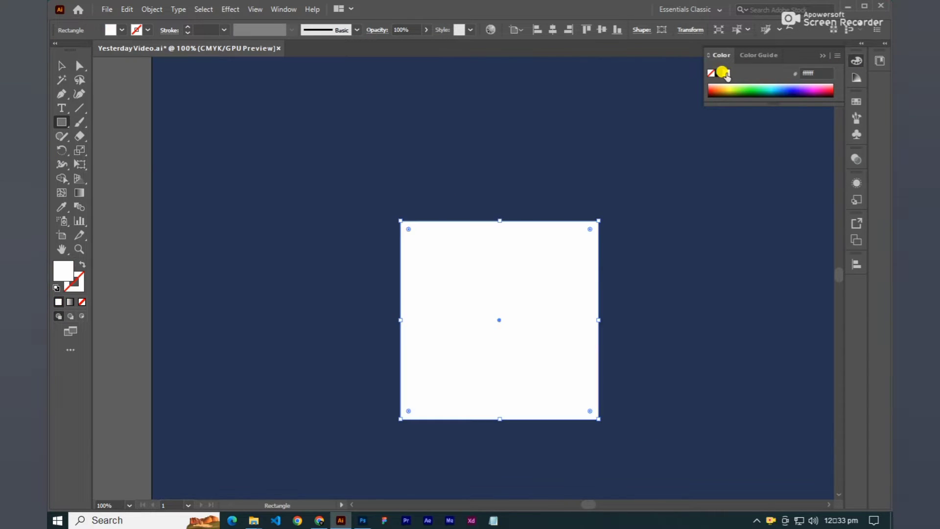
left_click(61, 65)
left_click_drag(457, 289, 436, 218)
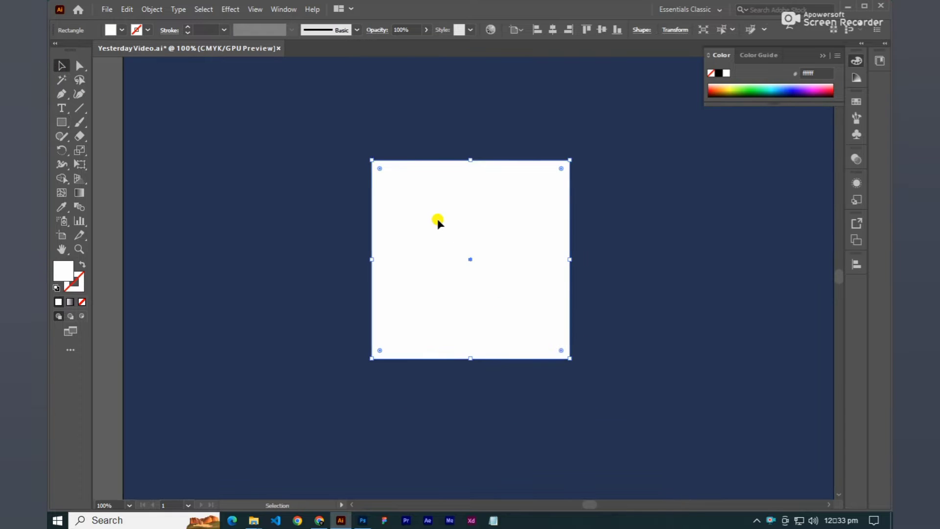
scroll(436, 218, "up", 1)
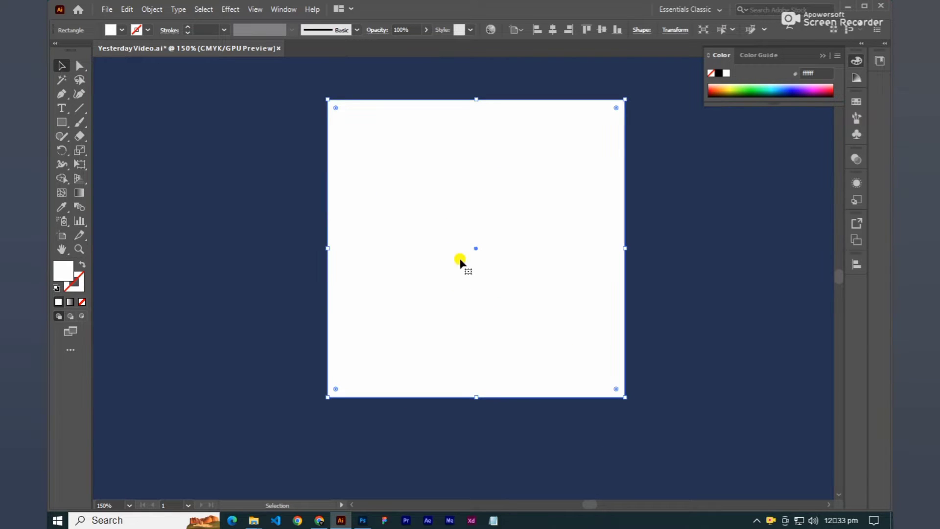
- Round only the white square's two lower corners strongly, leaving a short flat segment at the middle of the bottom edge
left_click(79, 66)
left_click_drag(254, 342, 234, 286)
scroll(247, 281, "down", 1)
left_click_drag(258, 314, 444, 243)
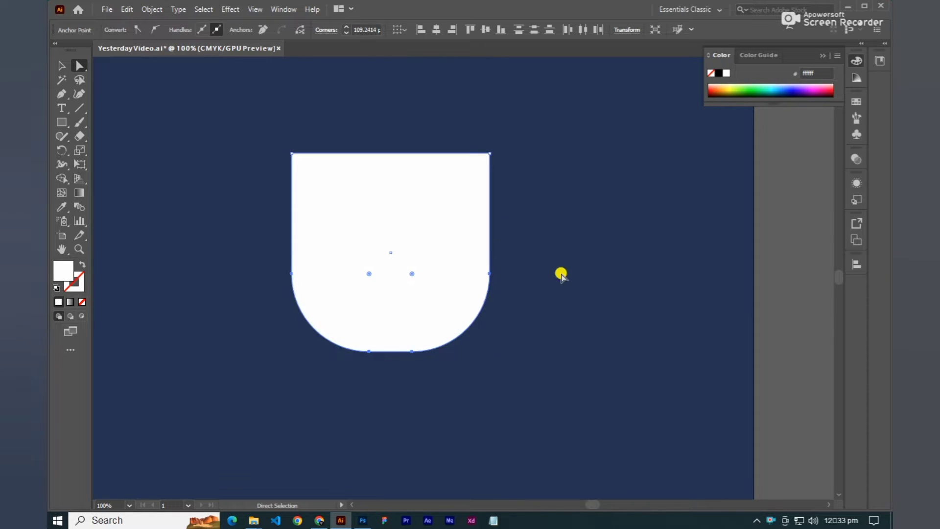
left_click_drag(552, 279, 612, 367)
left_click_drag(472, 359, 471, 355)
left_click(227, 329)
scroll(283, 340, "up", 2)
left_click(61, 93)
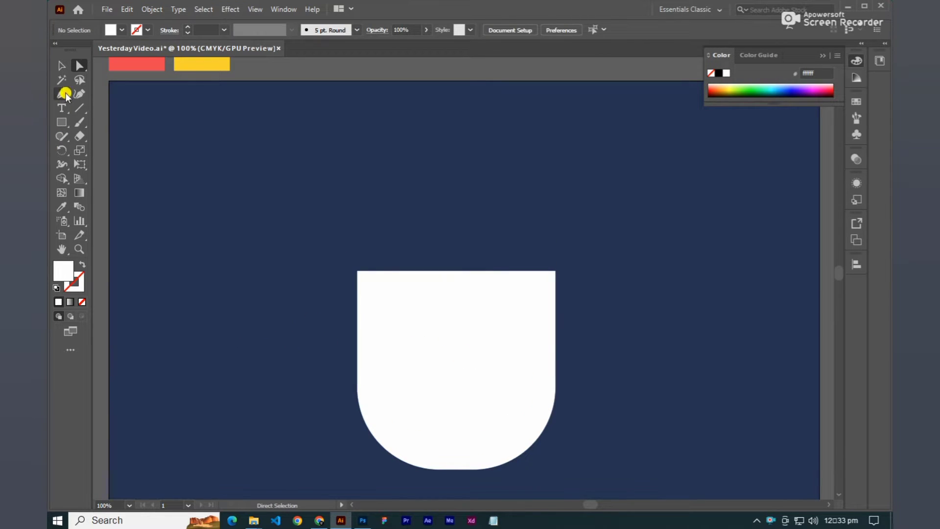
left_click(455, 271)
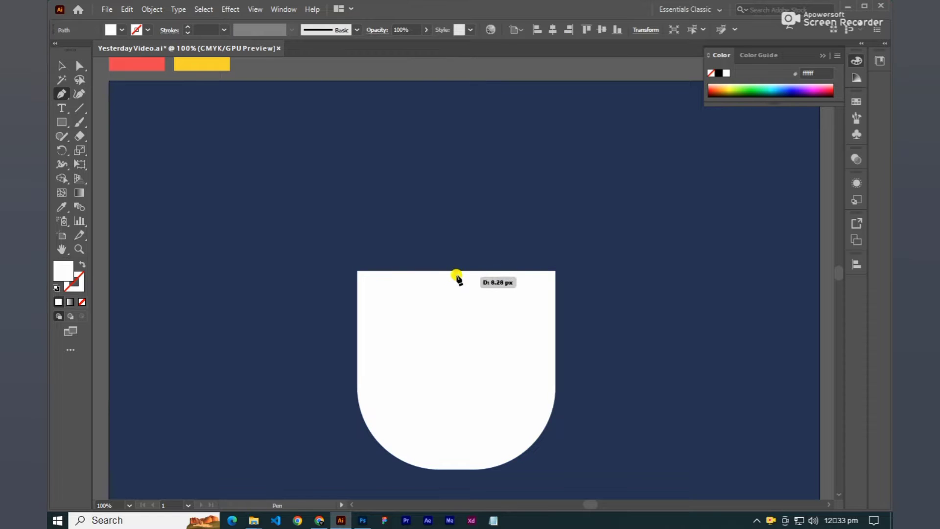
key("v")
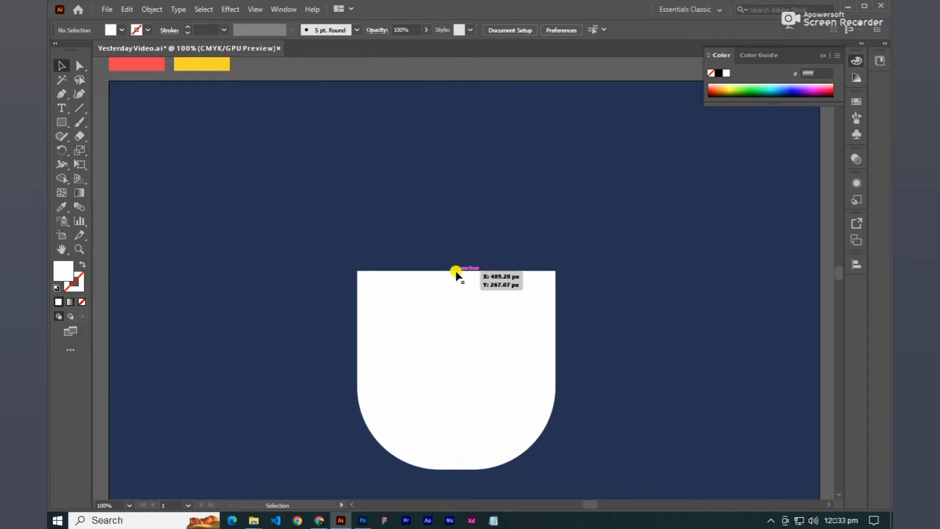
key("a")
left_click_drag(456, 270, 456, 244)
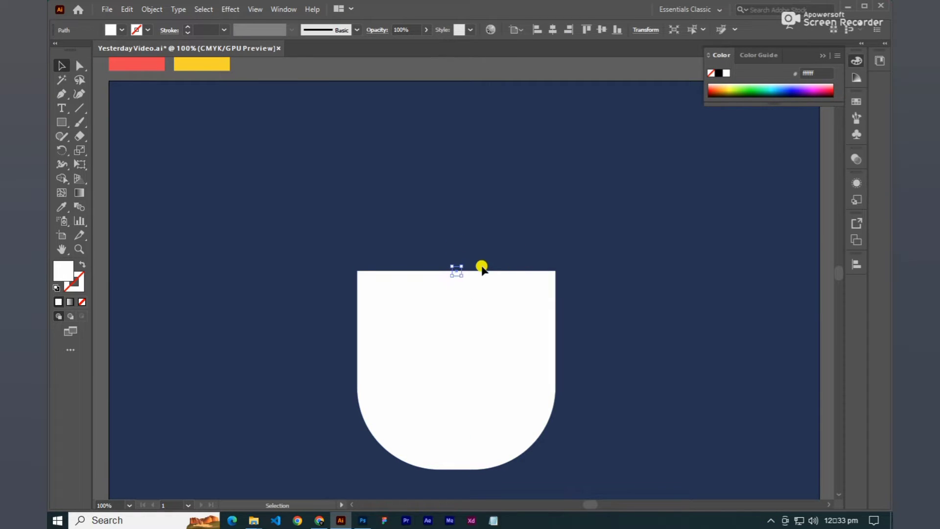
left_click(443, 245)
- Add an anchor point at the middle of the white shape's top edge and pull it straight up into a peak
left_click(439, 307)
left_click_drag(69, 92, 105, 97)
left_click(124, 94)
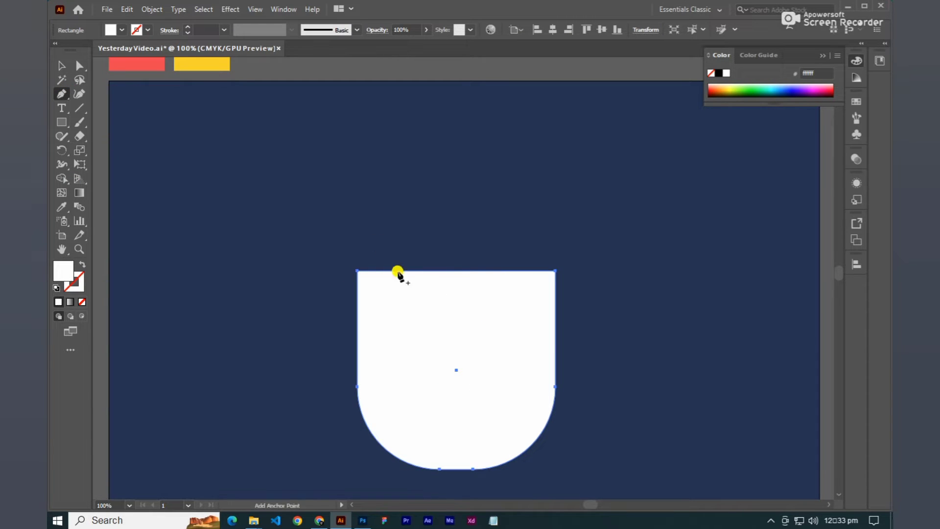
left_click(455, 270)
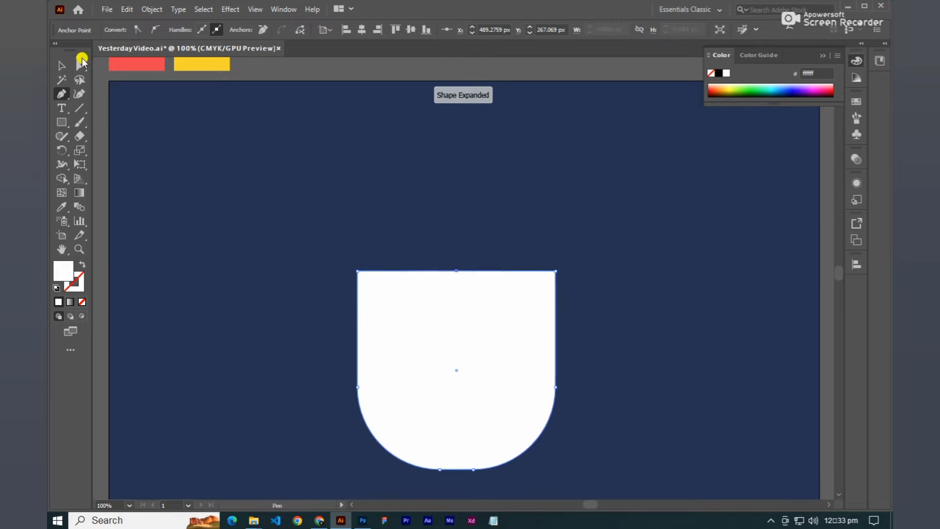
left_click(80, 65)
left_click_drag(446, 252, 455, 191)
- Round the shape's two upper side corners fully so the sides curve into a pointed petal
left_click_drag(341, 254, 392, 300)
left_click_drag(571, 260, 330, 300)
left_click(329, 300)
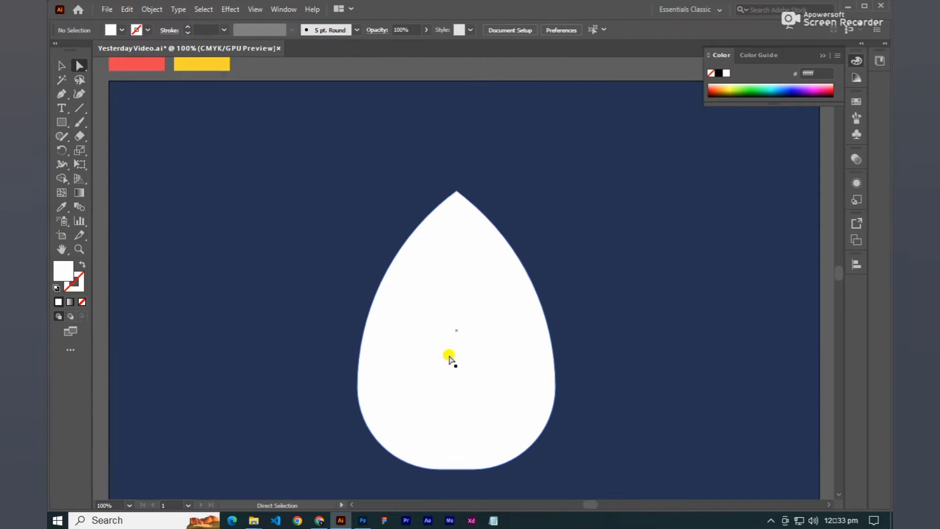
- Make a copy of the petal rotated 45° around the midpoint of its flat bottom edge
left_click(61, 65)
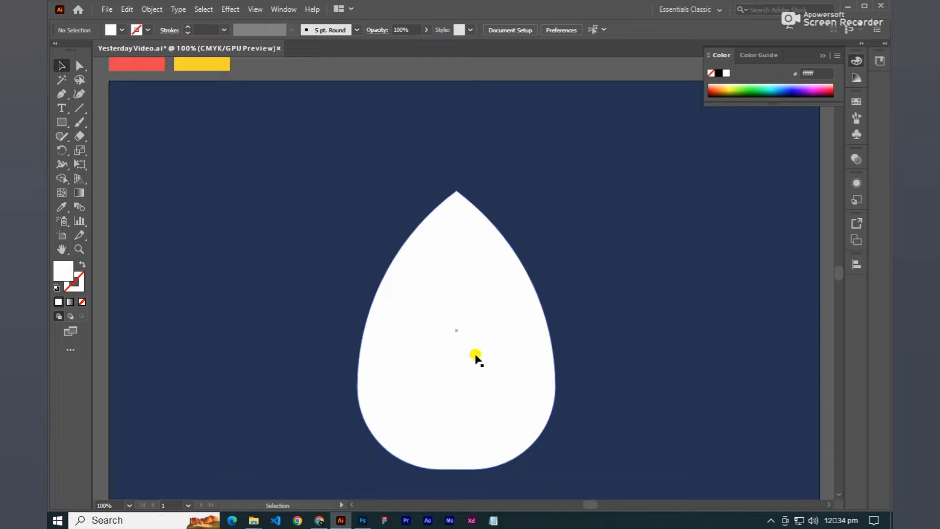
left_click_drag(475, 335, 441, 322)
key("ctrl+minus")
key("ctrl+plus")
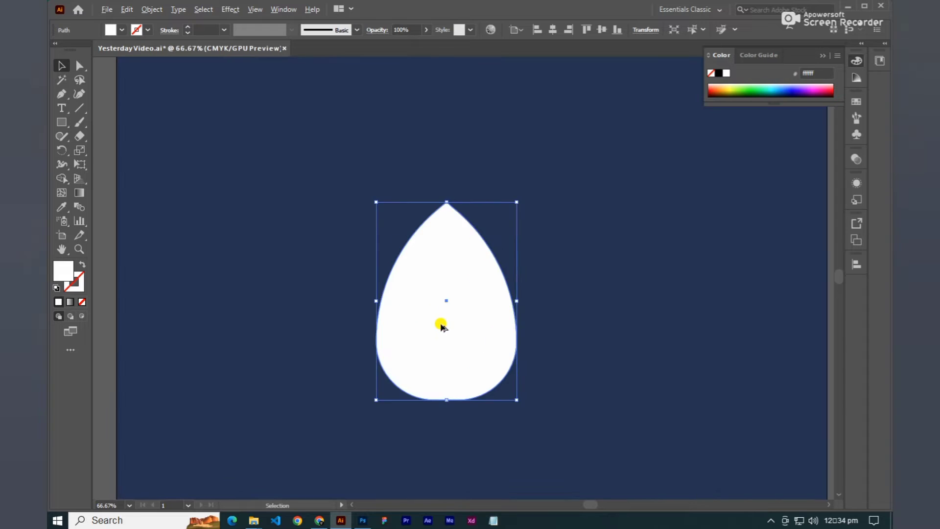
left_click(61, 154)
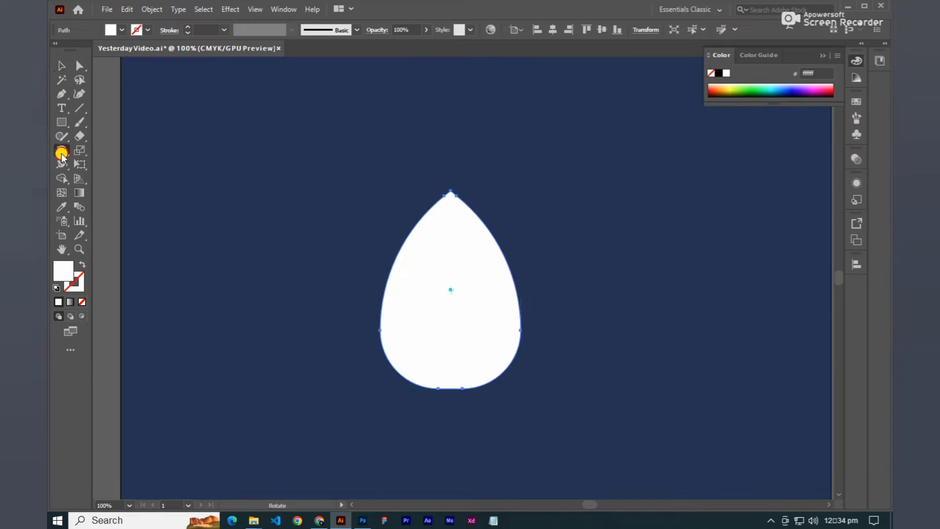
left_click_drag(60, 154, 130, 151)
scroll(445, 385, "up", 4)
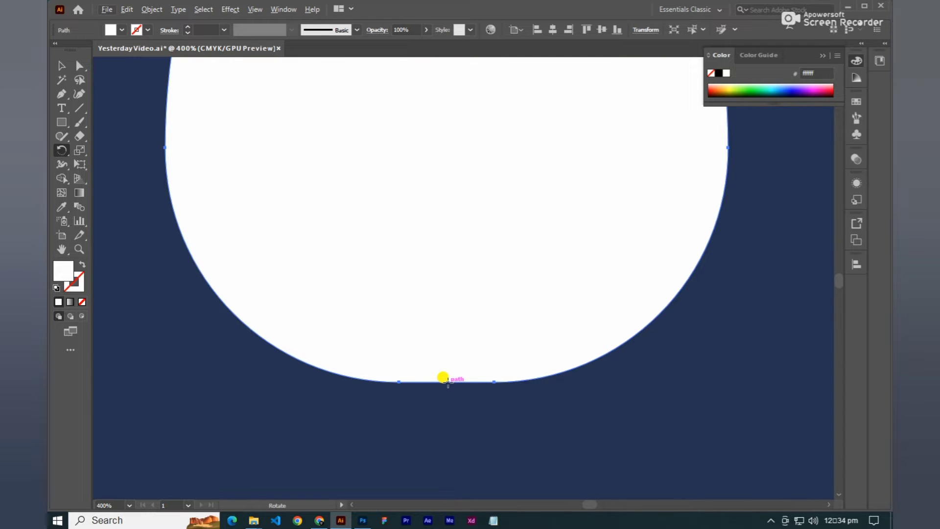
scroll(450, 381, "down", 1)
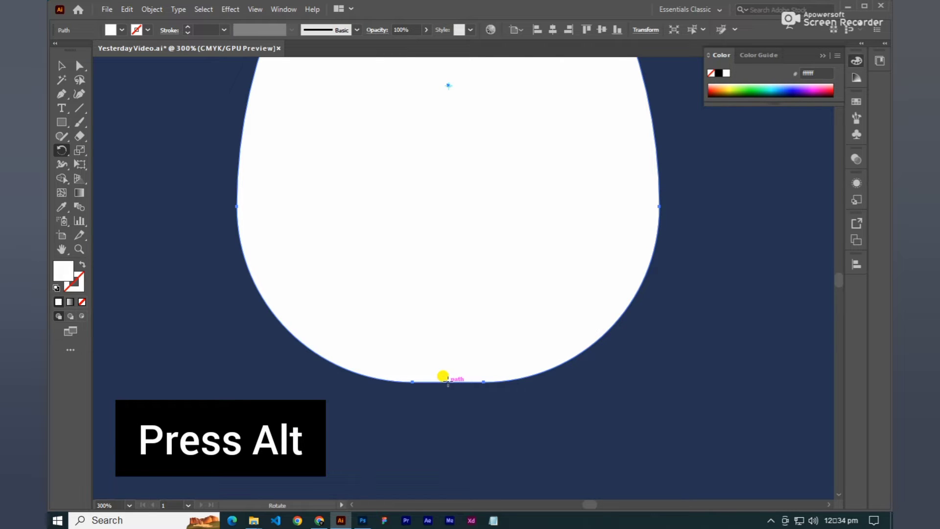
left_click(447, 381, "alt")
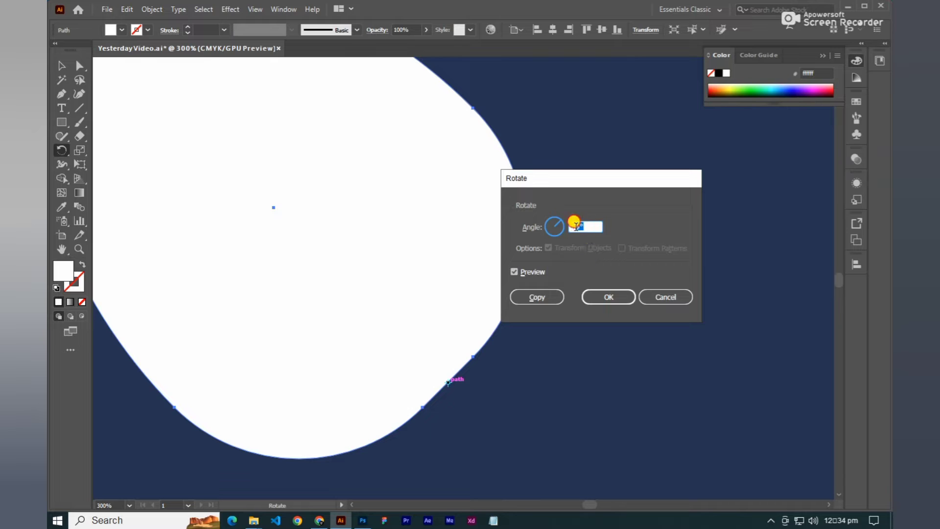
left_click(538, 297)
- Repeat the rotated copy six times to complete a flower of eight overlapping petals
scroll(615, 246, "down", 5)
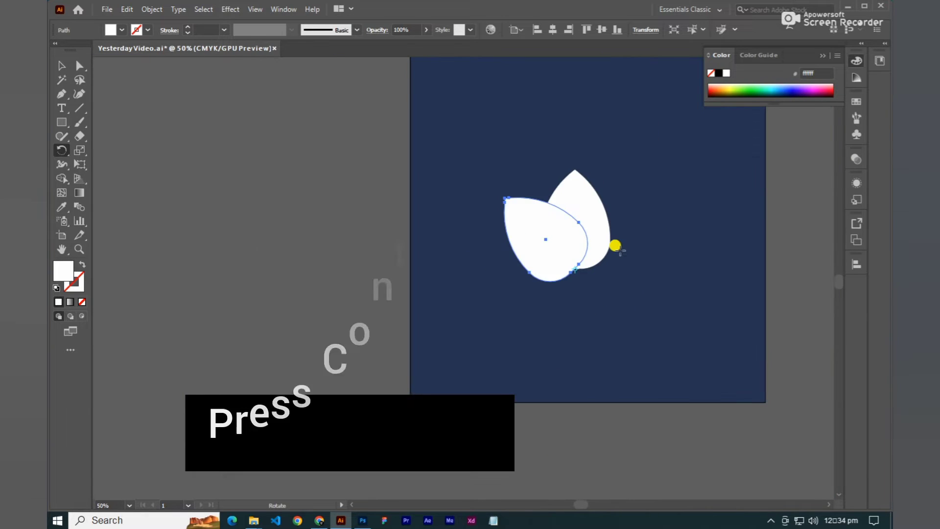
scroll(558, 288, "up", 2)
key("ctrl+d")
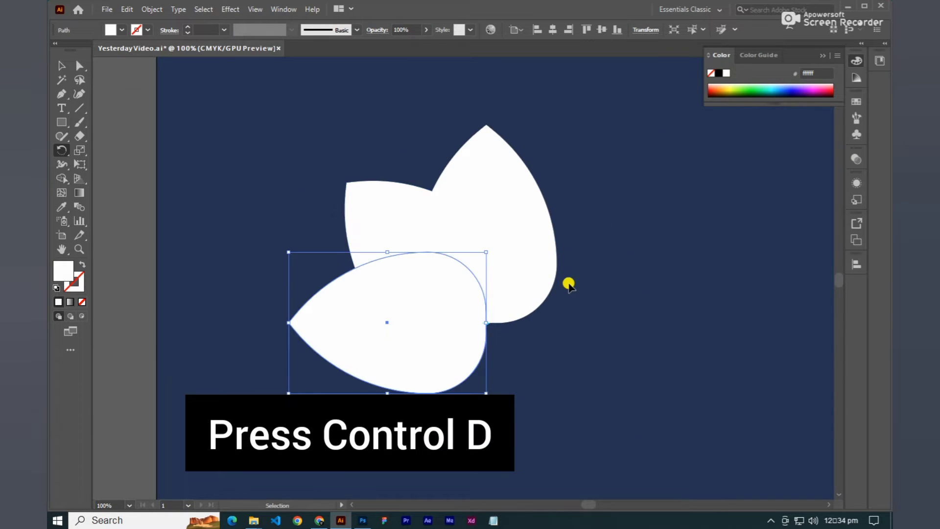
key("ctrl+d")
key("ctrl+d")
key("ctrl+d")
key("ctrl+d")
key("ctrl+d")
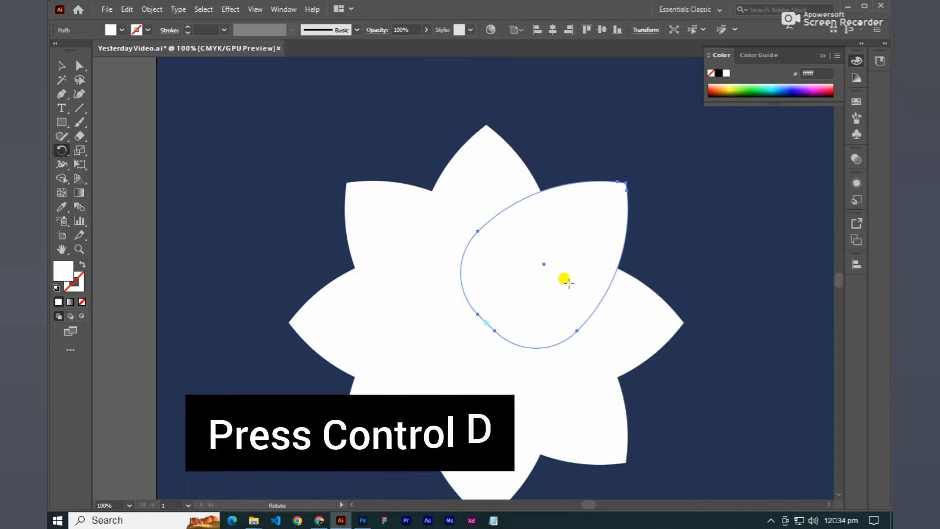
- Select all eight petals and merge the left petal's regions into one curved blade reaching the flower's center with Shape Builder
scroll(566, 277, "down", 2)
left_click(62, 65)
left_click_drag(411, 181, 610, 390)
mouse_move(549, 272)
left_mouse_down()
mouse_move(549, 255)
mouse_move(542, 283)
mouse_move(542, 269)
left_mouse_up()
scroll(541, 283, "up", 3)
scroll(542, 269, "up", 1)
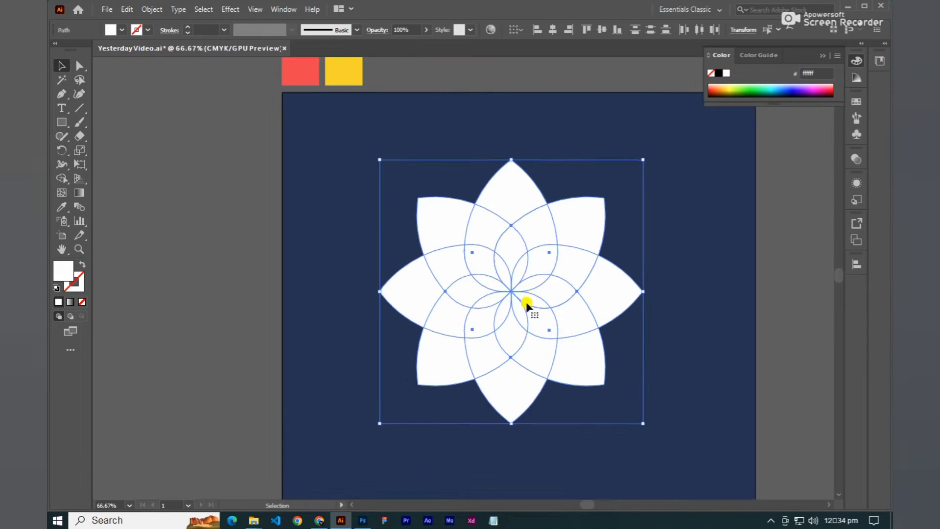
left_click_drag(526, 301, 525, 285)
scroll(525, 285, "up", 1)
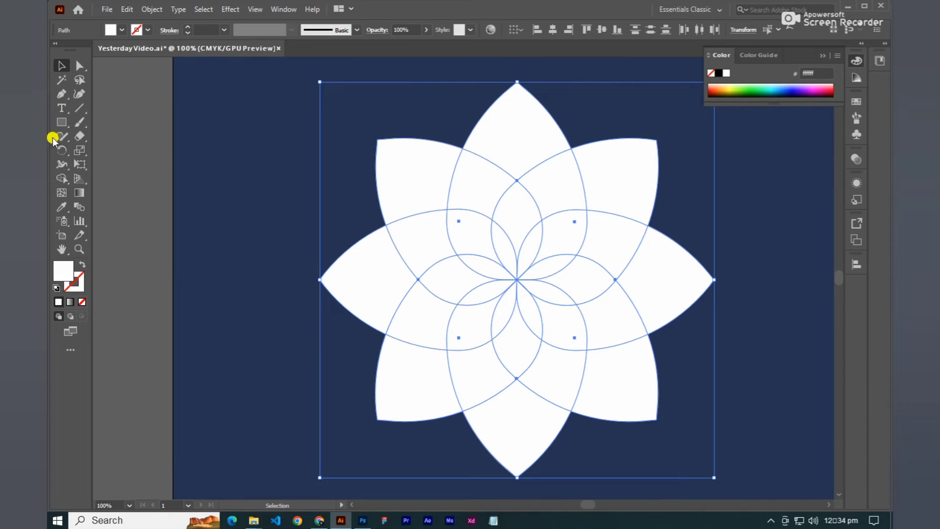
left_click(62, 178)
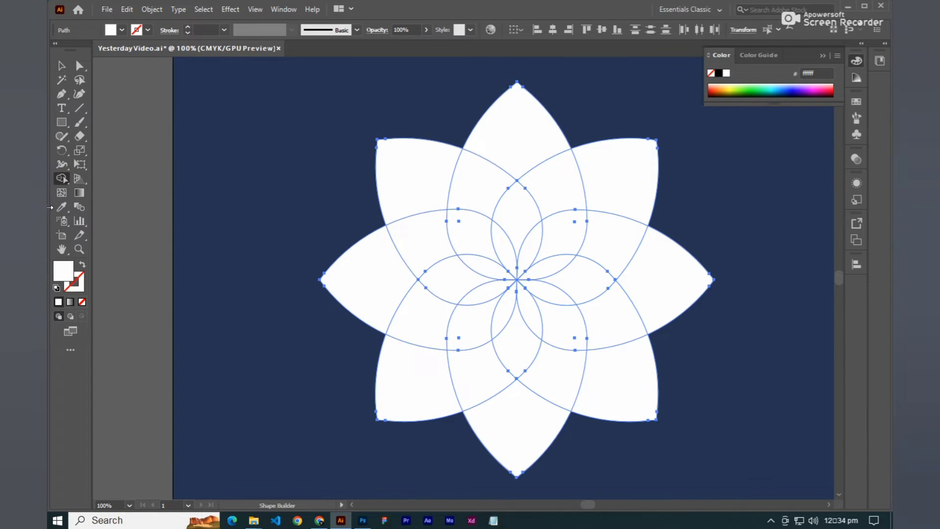
left_click_drag(60, 180, 130, 180)
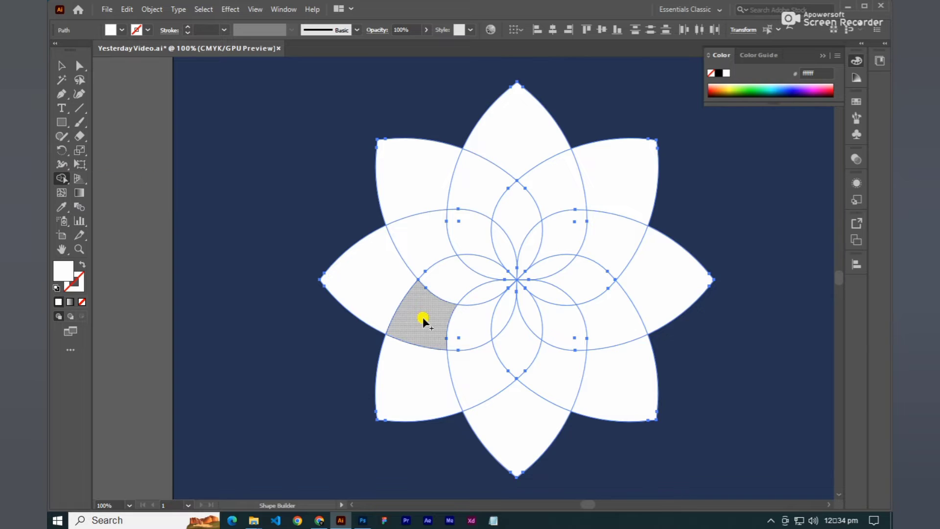
scroll(424, 318, "up", 1)
mouse_move(381, 281)
left_mouse_down()
mouse_move(446, 325)
mouse_move(503, 308)
mouse_move(510, 342)
left_mouse_up()
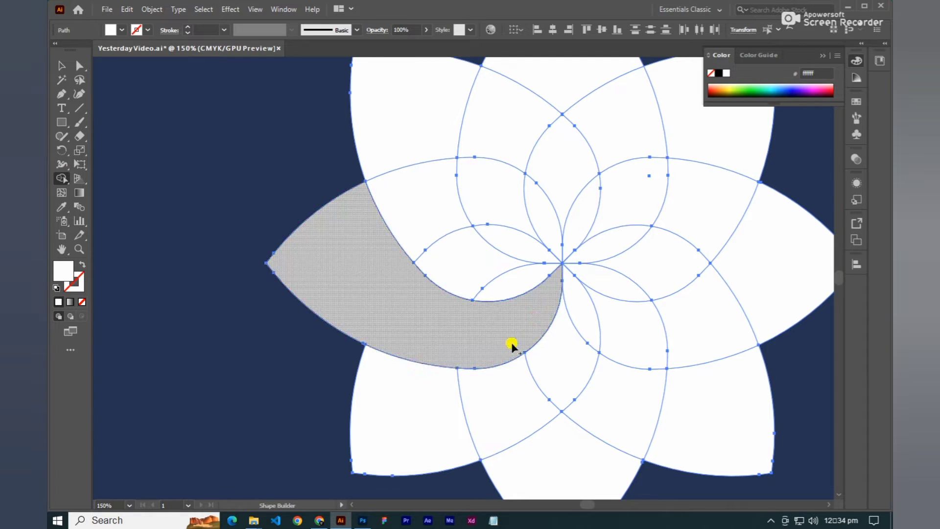
- Merge the remaining overlapping regions with Shape Builder into seven matching curved blades that swirl around the center
mouse_move(447, 419)
left_mouse_down()
mouse_move(581, 310)
mouse_move(577, 323)
mouse_move(428, 310)
mouse_move(506, 331)
mouse_move(524, 394)
mouse_move(557, 304)
mouse_move(536, 248)
left_mouse_up()
scroll(428, 310, "down", 2)
scroll(505, 331, "up", 2)
mouse_move(647, 365)
left_mouse_down()
mouse_move(610, 247)
mouse_move(569, 212)
mouse_move(543, 204)
mouse_move(630, 269)
mouse_move(534, 265)
mouse_move(636, 232)
mouse_move(517, 275)
mouse_move(498, 314)
left_mouse_up()
mouse_move(495, 166)
left_mouse_down()
mouse_move(457, 271)
mouse_move(447, 356)
left_mouse_up()
mouse_move(367, 284)
left_mouse_down()
mouse_move(426, 377)
mouse_move(472, 392)
mouse_move(460, 329)
mouse_move(478, 372)
mouse_move(384, 321)
left_mouse_up()
- Color the top, right, bottom and left petals yellow by sampling the yellow square above the artboard
left_click(62, 65)
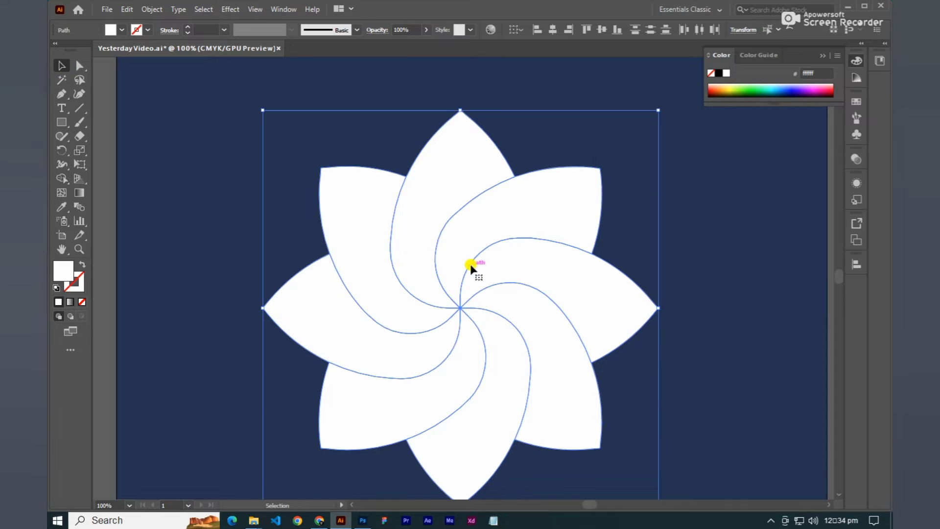
key("ctrl+minus")
left_click(603, 241)
left_click(454, 227)
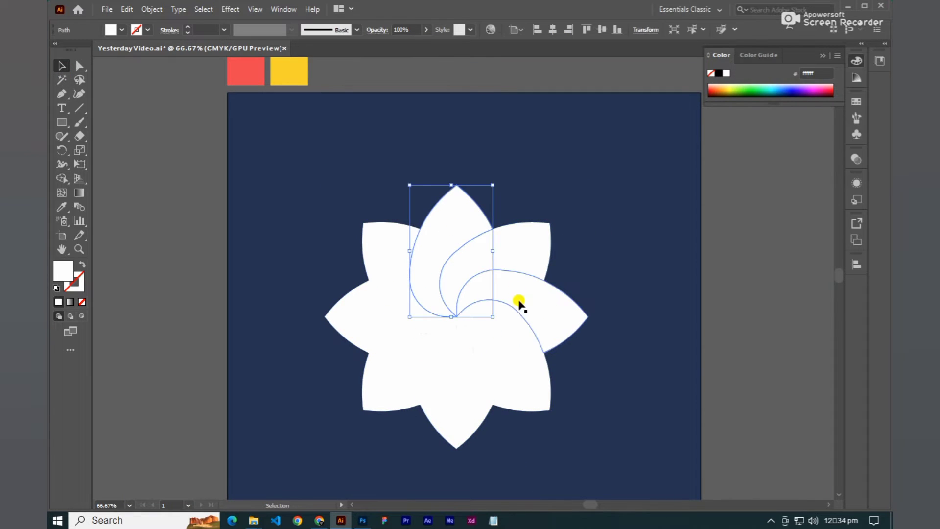
left_click(518, 304, "shift")
left_click(486, 361, "shift")
left_click(418, 353, "shift")
left_click(416, 342, "shift")
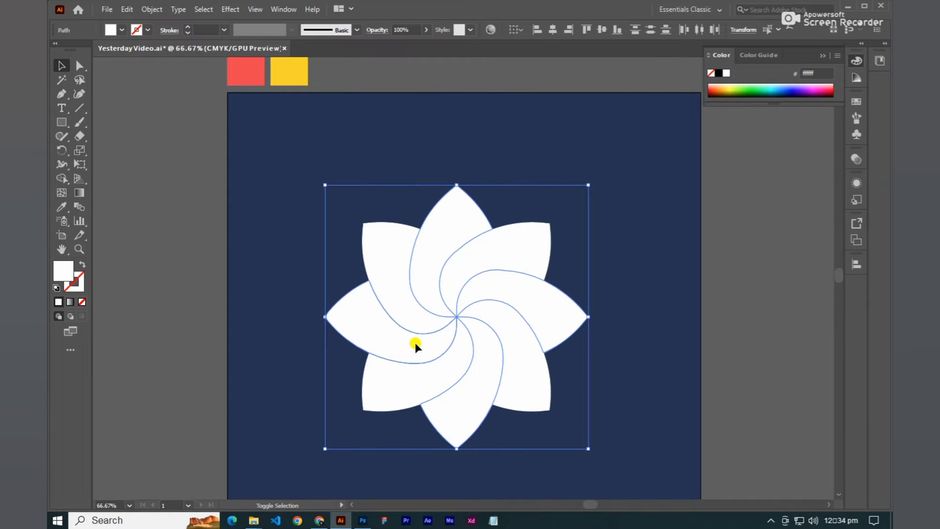
left_click(60, 207)
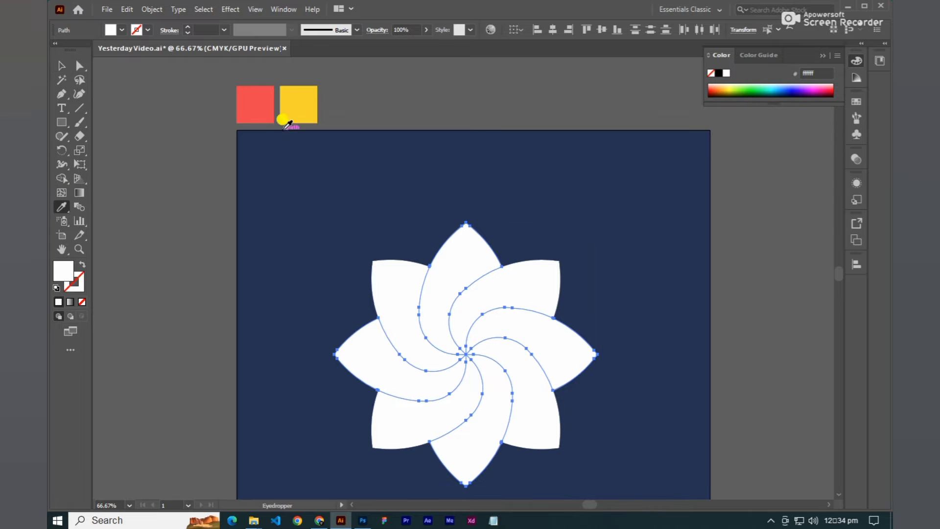
left_click(299, 101)
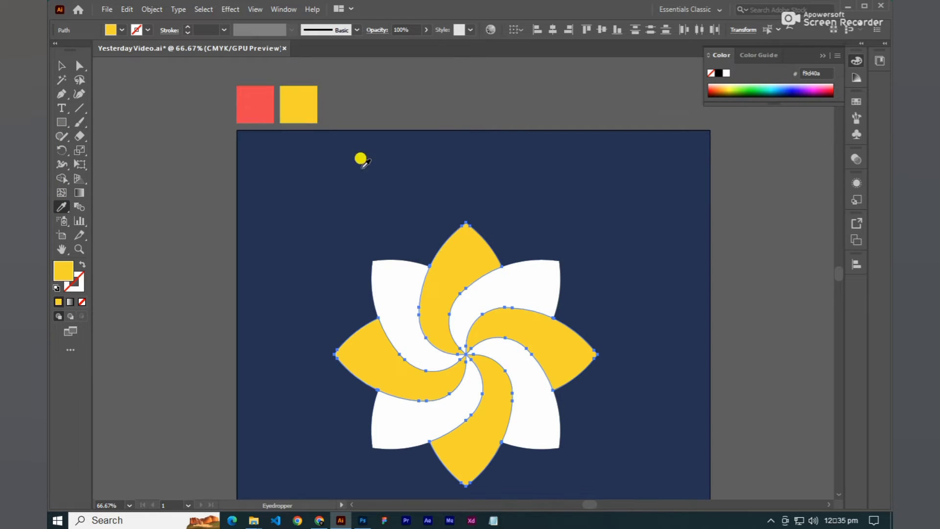
- Color the four diagonal white petals red by sampling the red square above the artboard, and deselect them
left_click(62, 65)
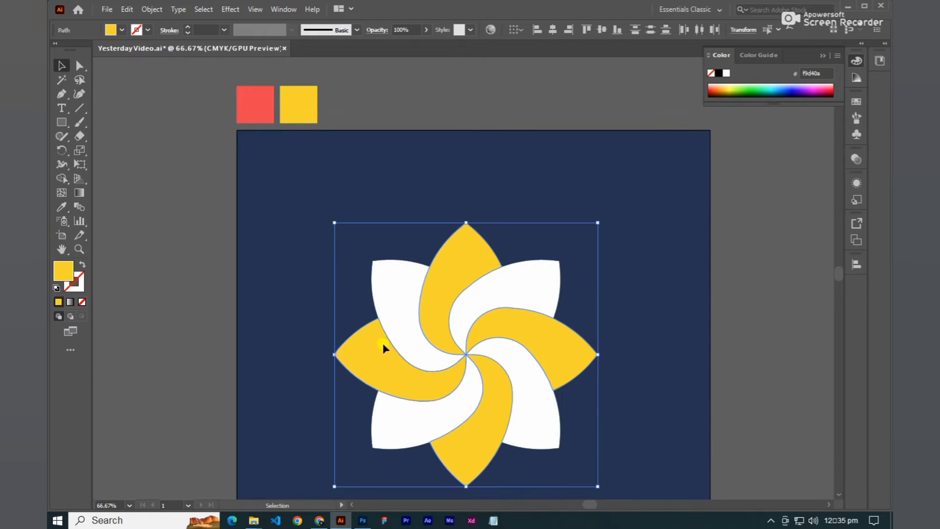
left_click(392, 282)
left_click(489, 410, "shift")
left_click(529, 397, "shift")
left_click(521, 289, "shift")
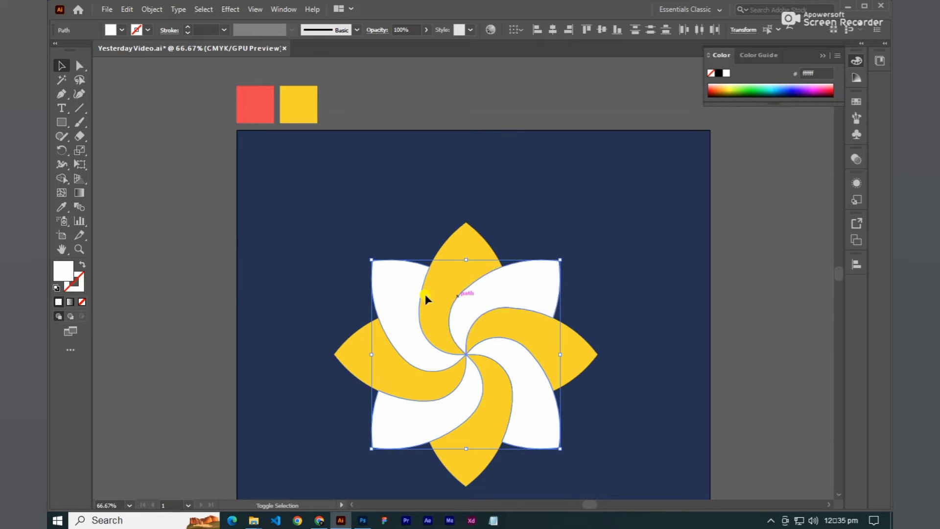
left_click(62, 206)
left_click(248, 110)
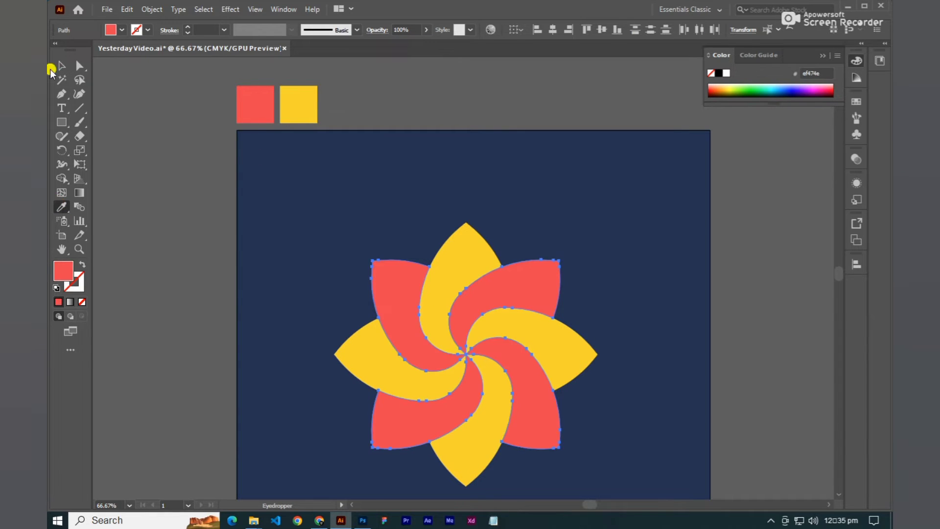
left_click(61, 65)
left_click(313, 249)
- Select the top yellow petal and open the Gradient settings, placing them beside the flower
scroll(314, 250, "down", 1)
left_click_drag(312, 256, 318, 258)
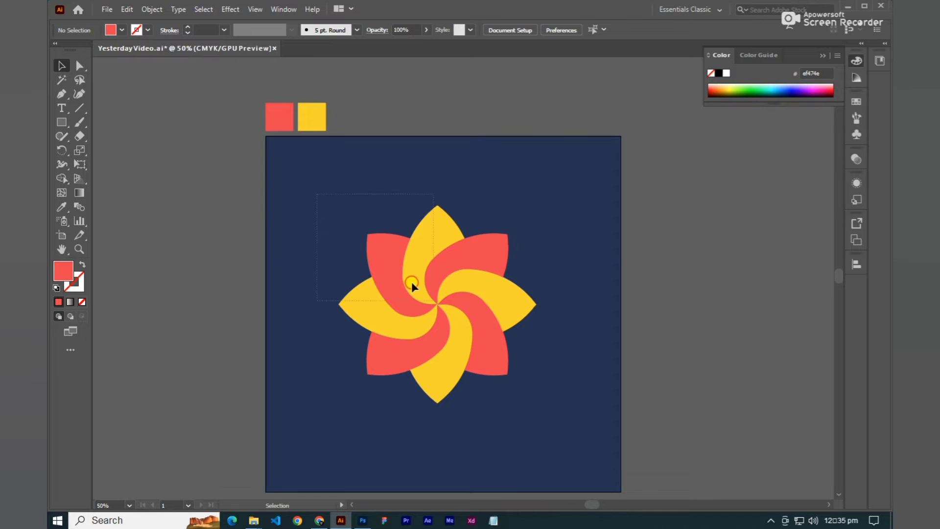
left_click_drag(412, 281, 434, 300)
mouse_move(457, 335)
left_mouse_down()
mouse_move(499, 331)
mouse_move(456, 325)
left_mouse_up()
scroll(455, 325, "up", 1)
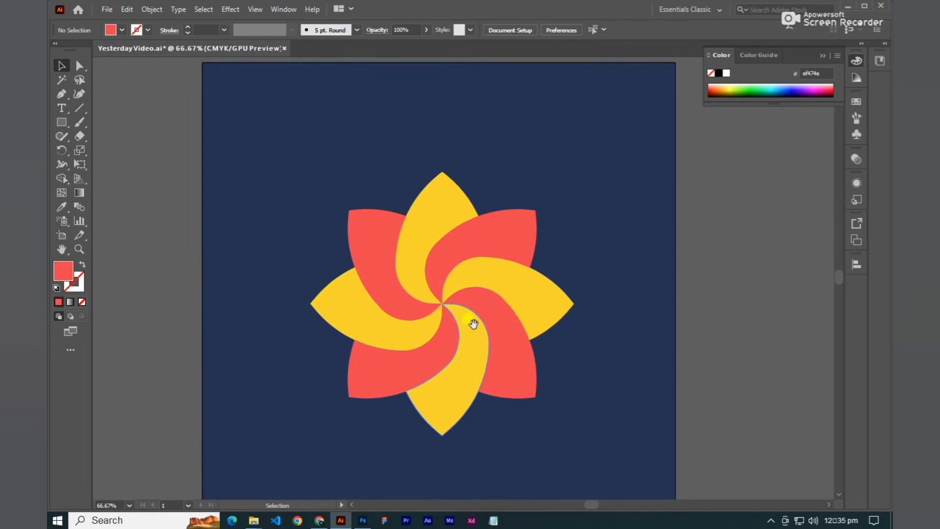
left_click(429, 220)
scroll(428, 219, "up", 1)
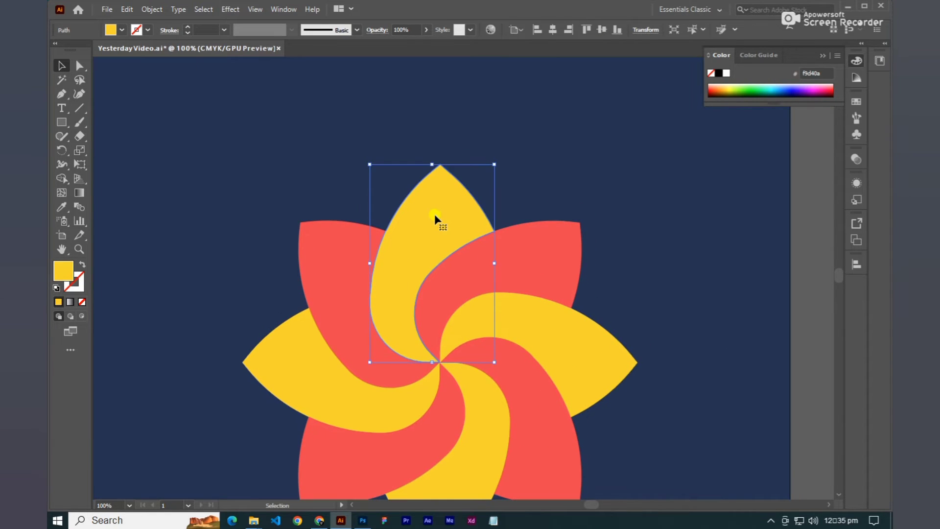
left_click(285, 10)
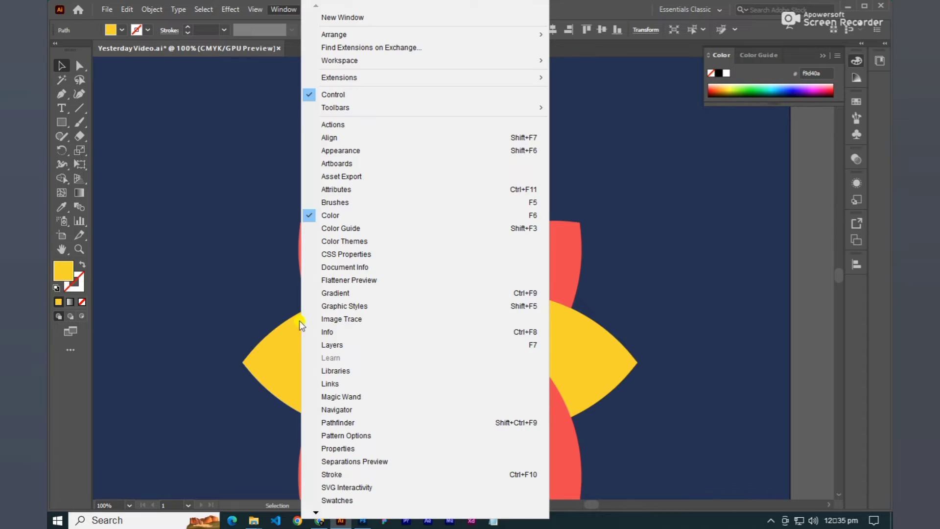
left_click(344, 293)
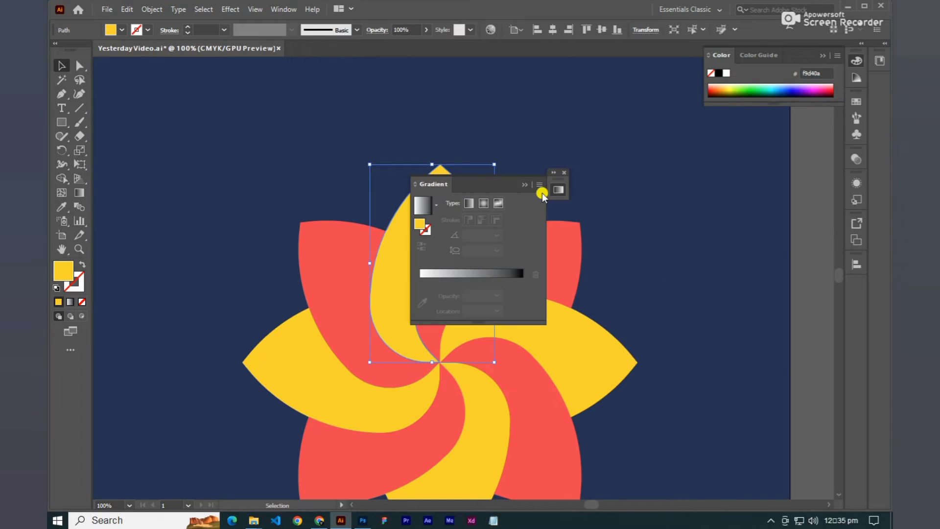
left_click_drag(438, 190, 655, 172)
key("ctrl+minus")
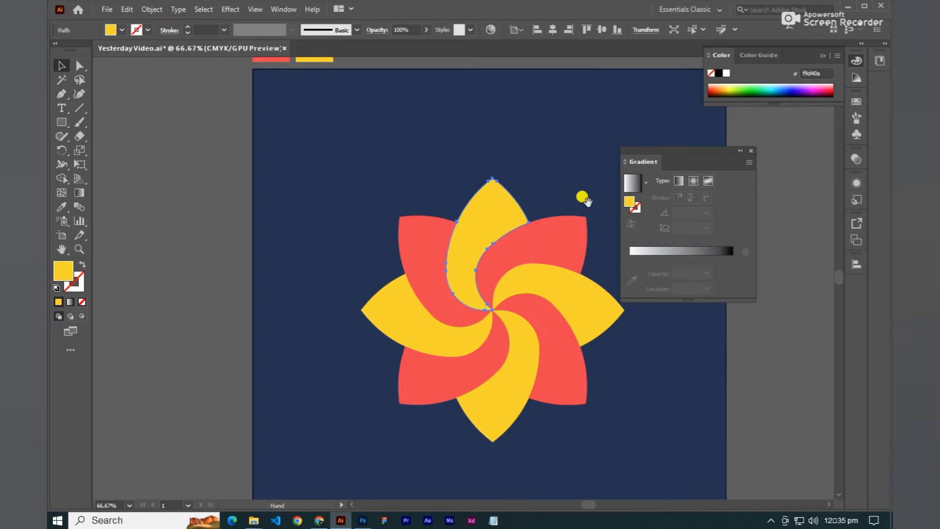
left_click_drag(640, 166, 578, 178)
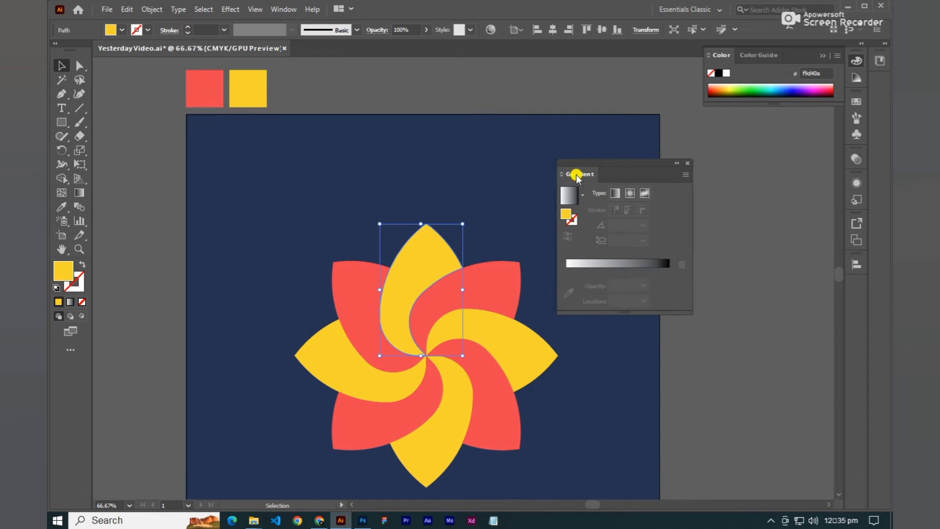
- Fill the top petal with a linear gradient using its yellow for both stops, and shift the midpoint toward the end stop
left_click_drag(61, 277, 668, 314)
left_click_drag(634, 285, 681, 287)
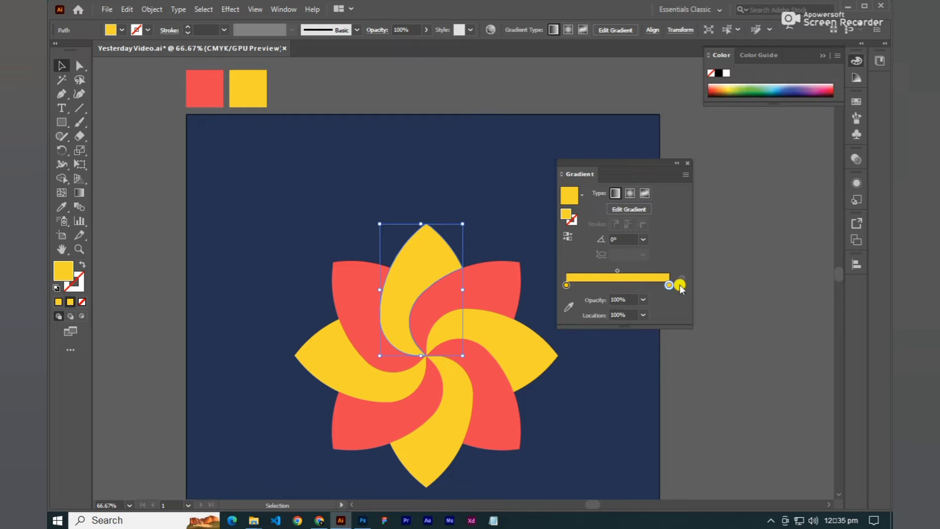
left_click_drag(618, 273, 647, 273)
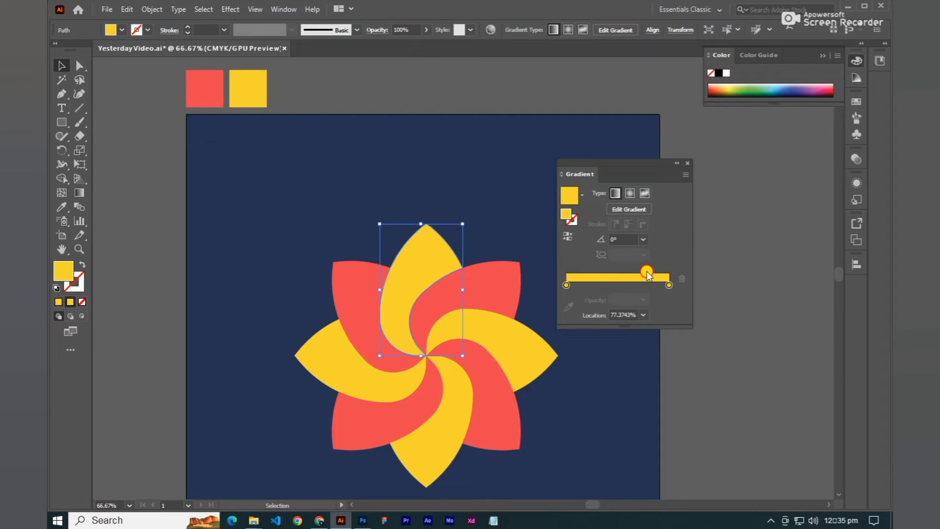
- Turn the top petal gradient's end stop orange by setting its magenta to 75%
double_click(670, 285)
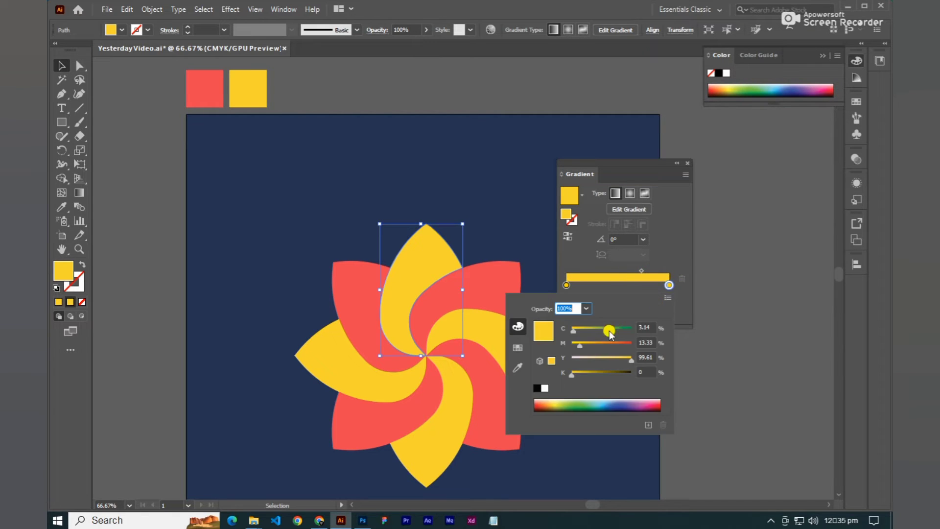
left_click(591, 344)
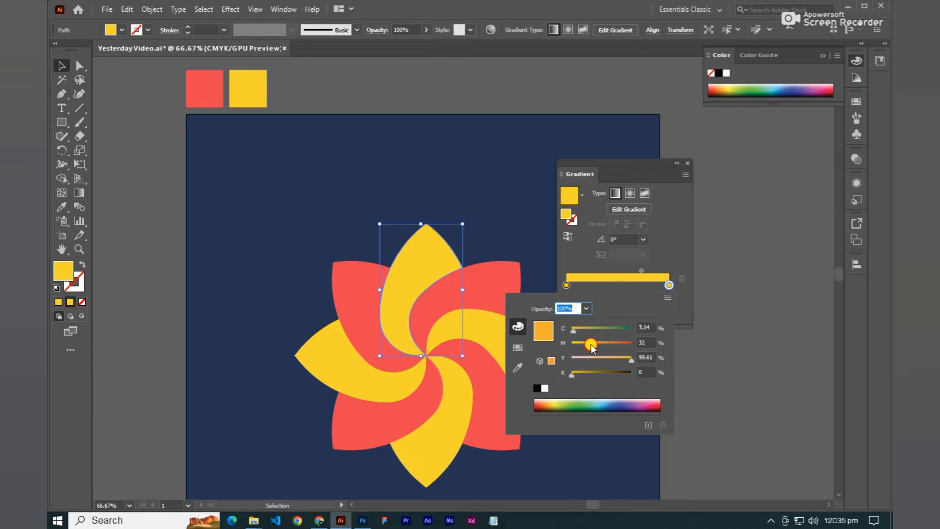
left_click_drag(596, 342, 608, 346)
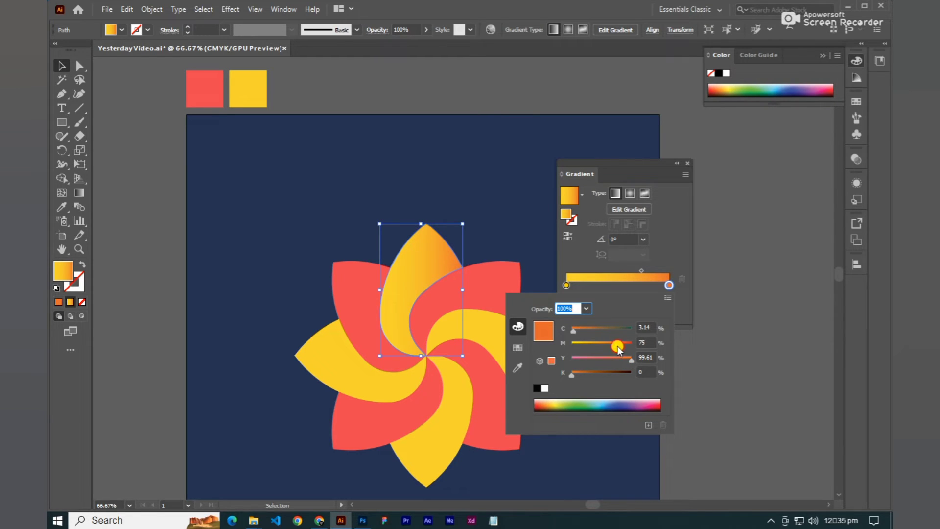
left_click(584, 252)
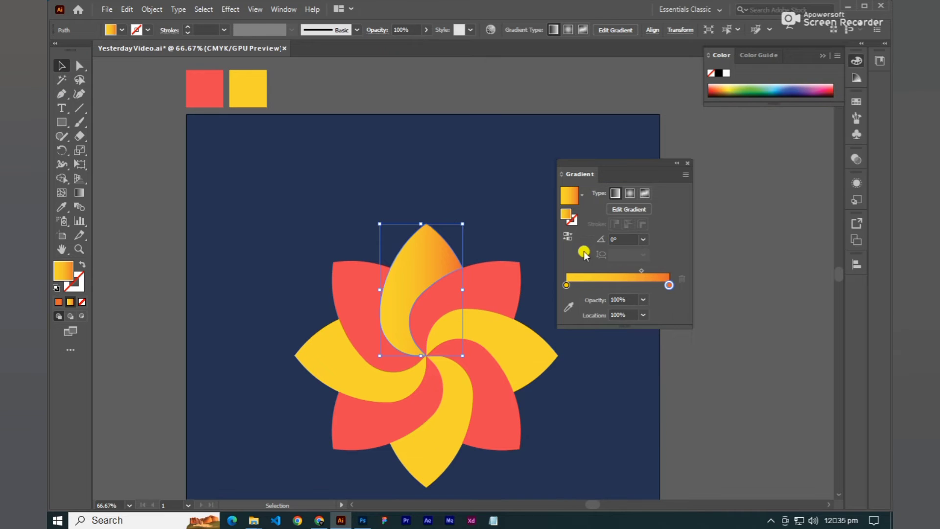
- Set the top petal's gradient angle to 60° and deselect it
left_click(627, 237)
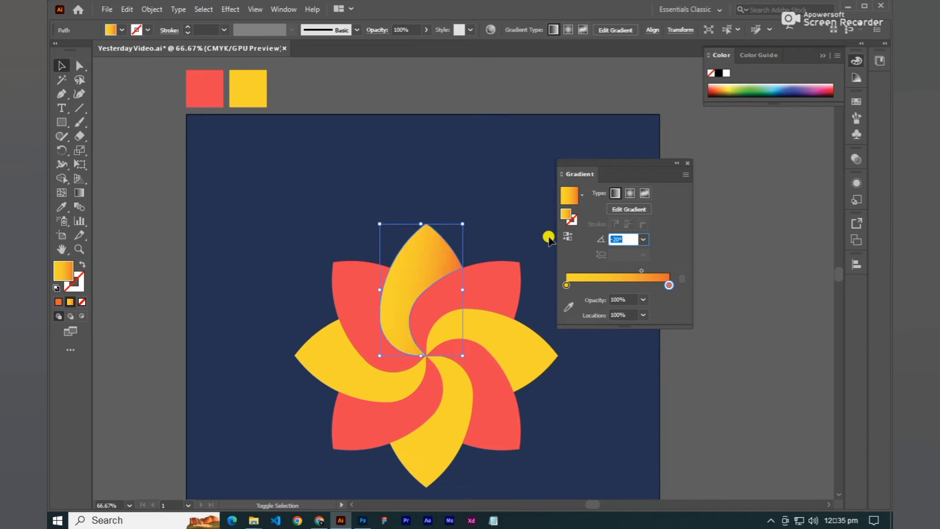
key("shift+Up")
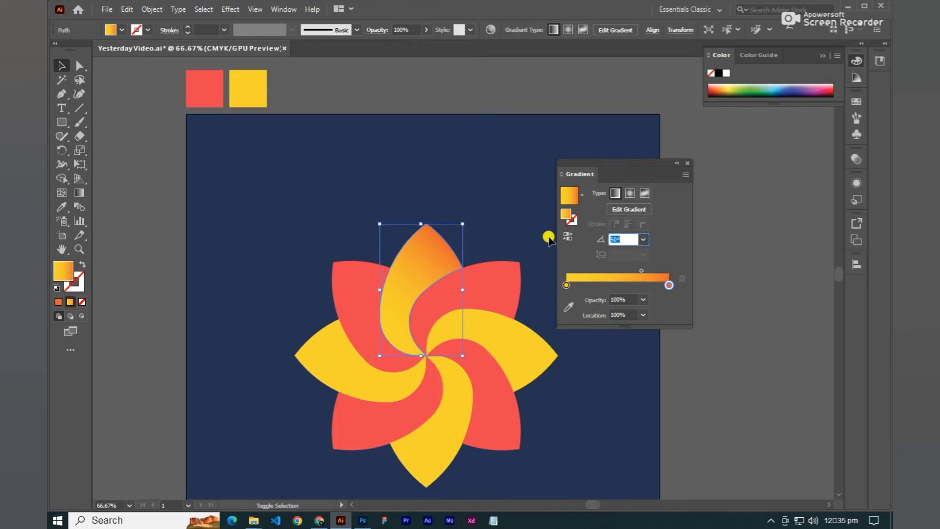
key("Return")
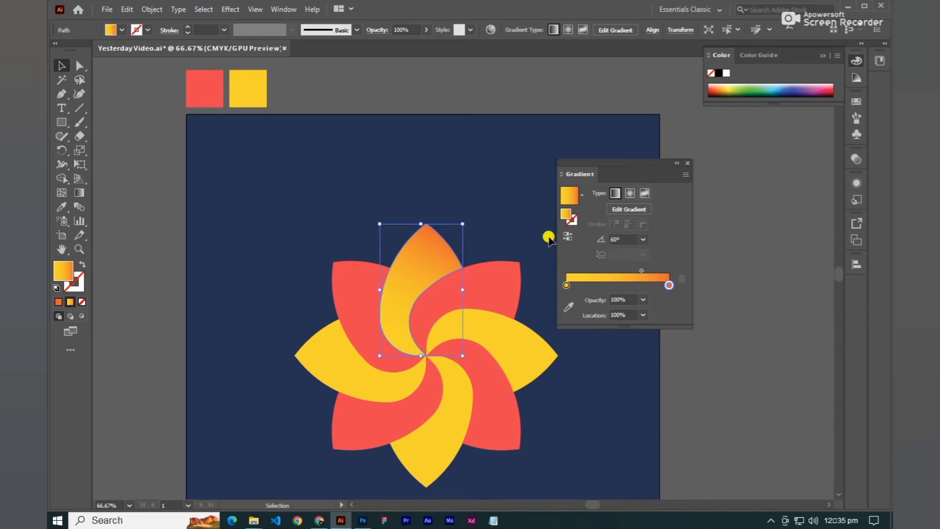
left_click(507, 182)
- Apply the top petal's gradient to the right petal by sampling it, set its angle to -20°, and deselect the petal
scroll(533, 193, "down", 1)
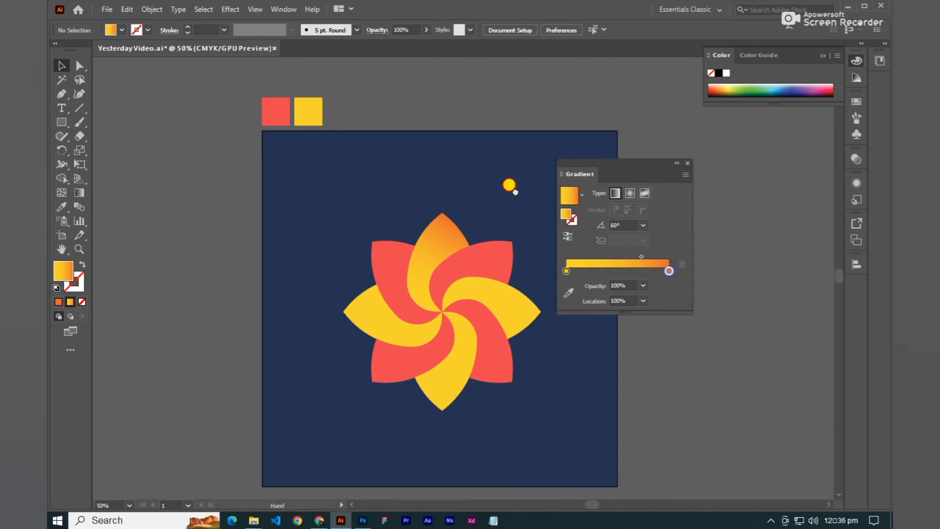
scroll(509, 307, "up", 1)
left_click(473, 305)
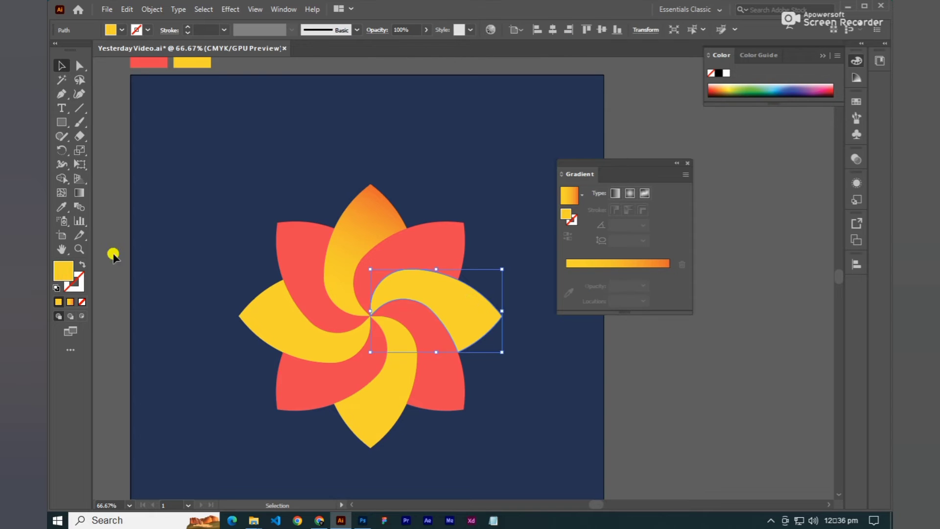
left_click(59, 206)
left_click(366, 211)
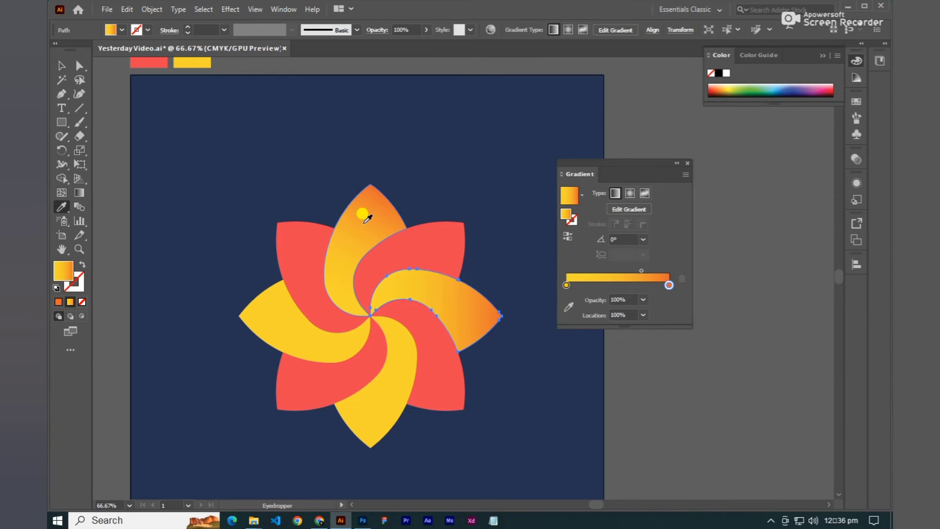
left_click(59, 67)
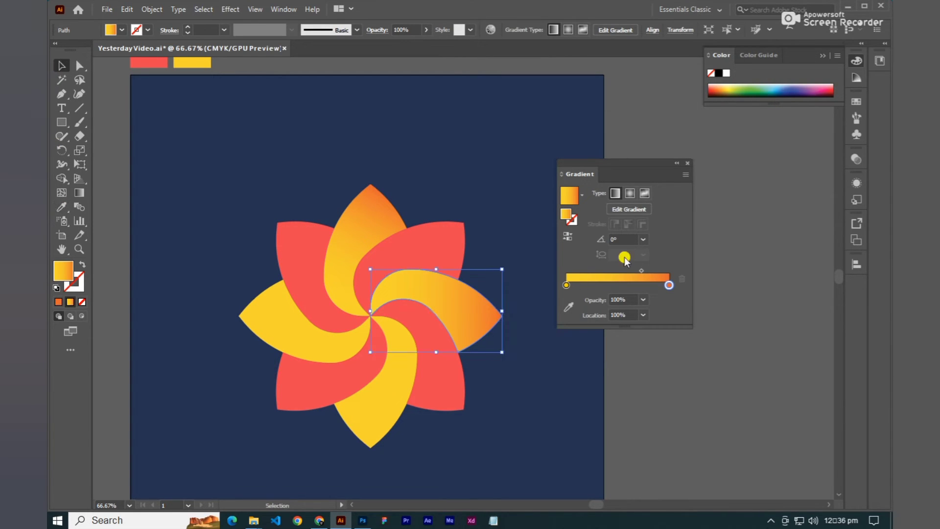
left_click(632, 239)
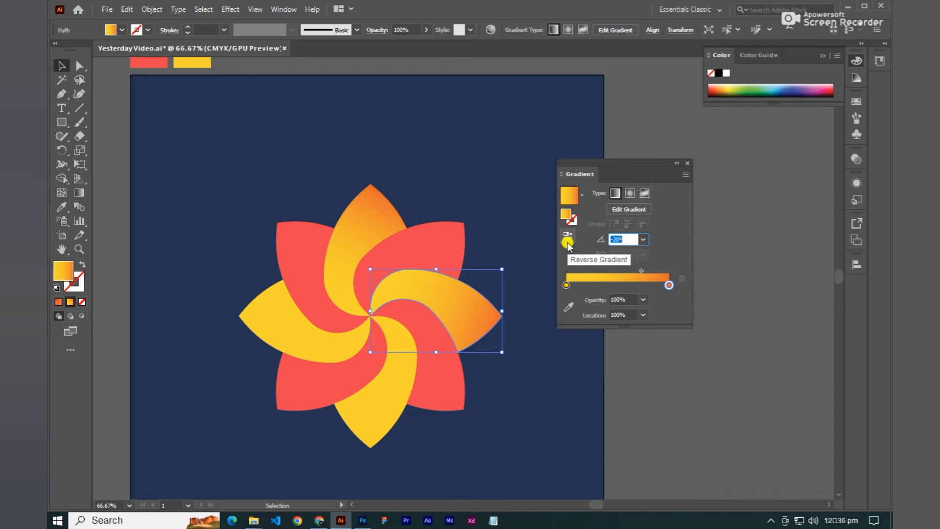
key("Return")
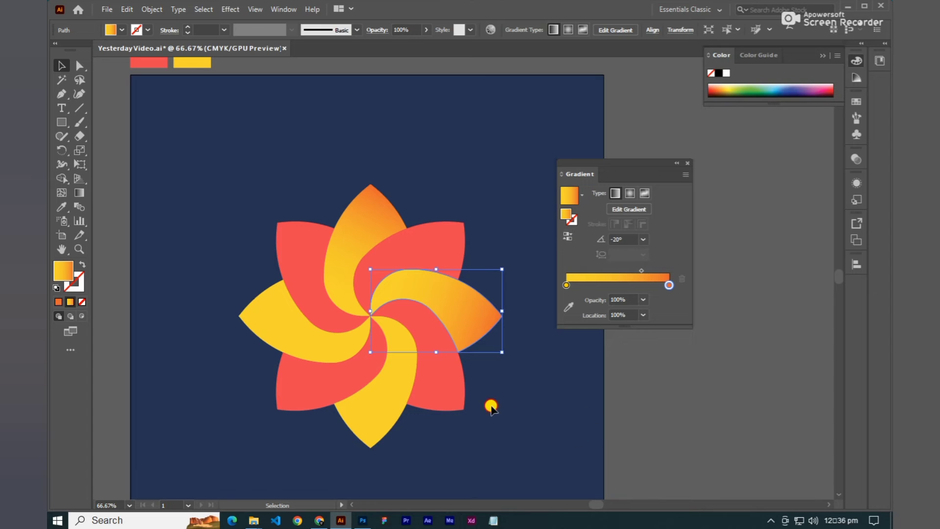
left_click(485, 330)
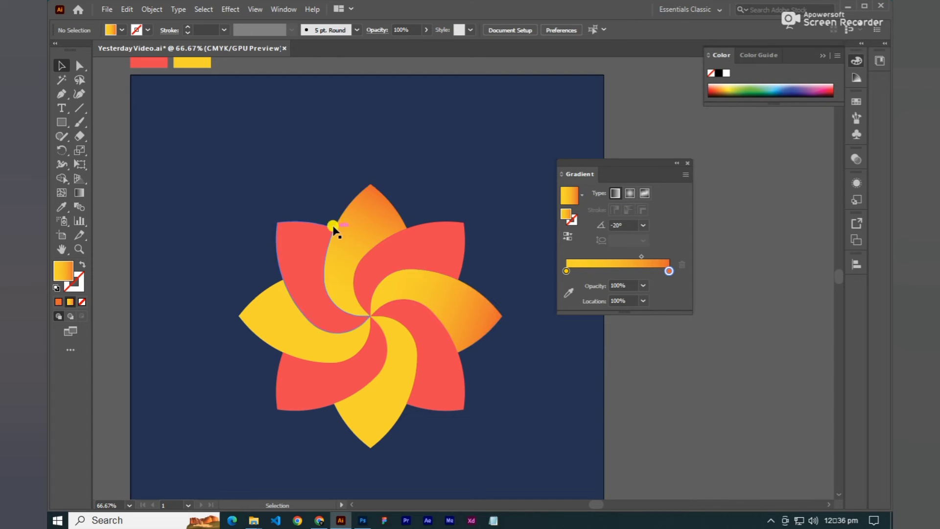
- Apply the right petal's gradient to the bottom petal by sampling it, set its angle to -70°, and deselect the petal
left_click(397, 387)
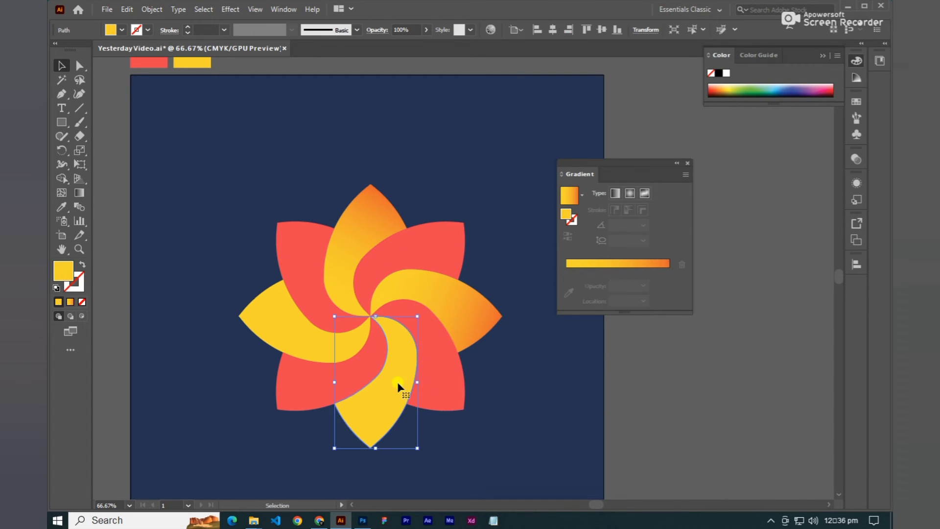
left_click(54, 214)
left_click(451, 297)
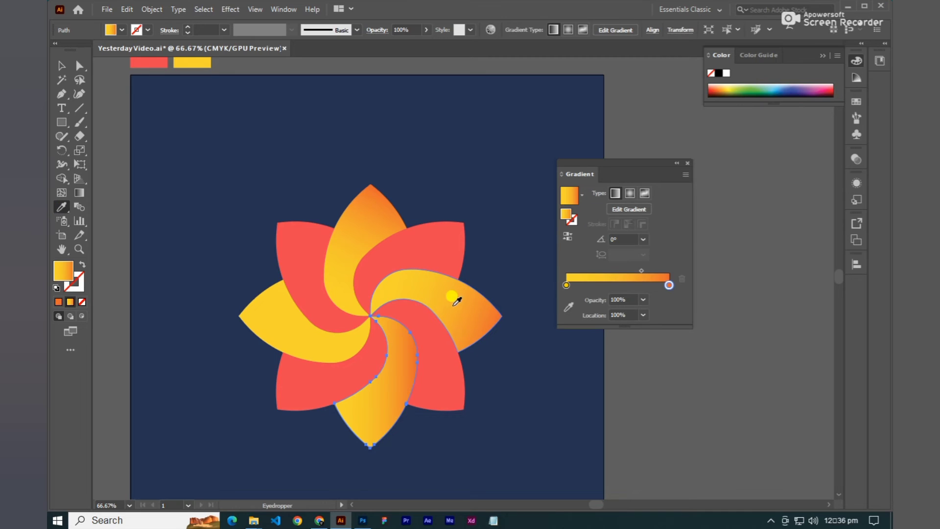
left_click(61, 65)
left_click(590, 231)
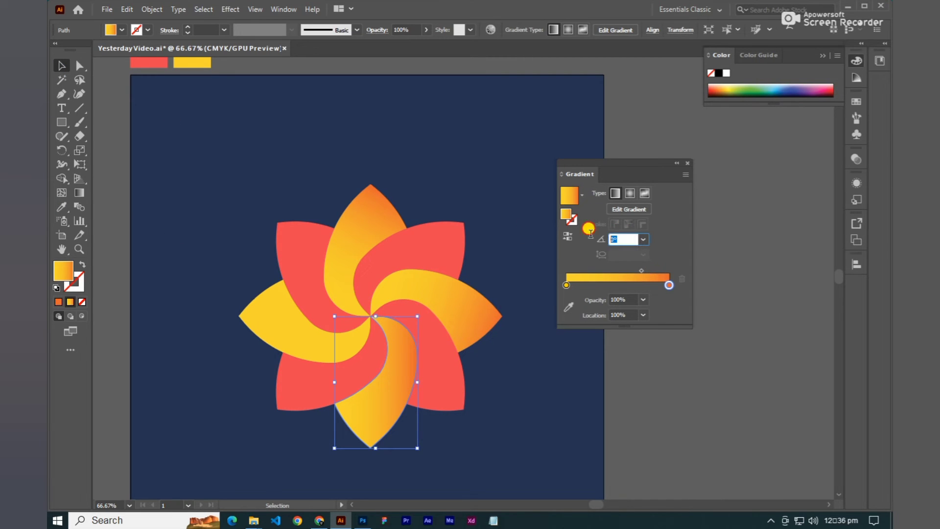
key("shift+Down")
key("shift+Down")
key("shift+Down")
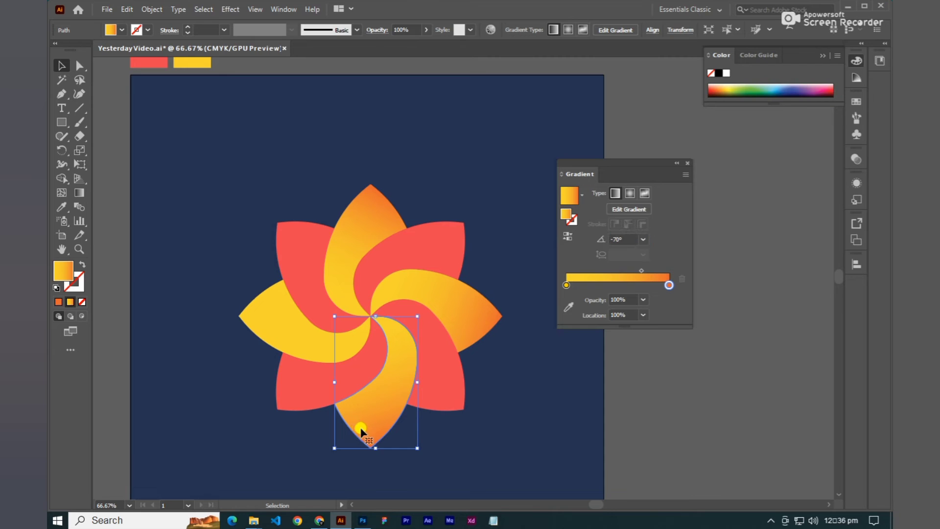
left_click(445, 434)
- Apply the top petal's yellow-to-orange gradient to the left petal by sampling it with the Eyedropper
left_click(319, 340)
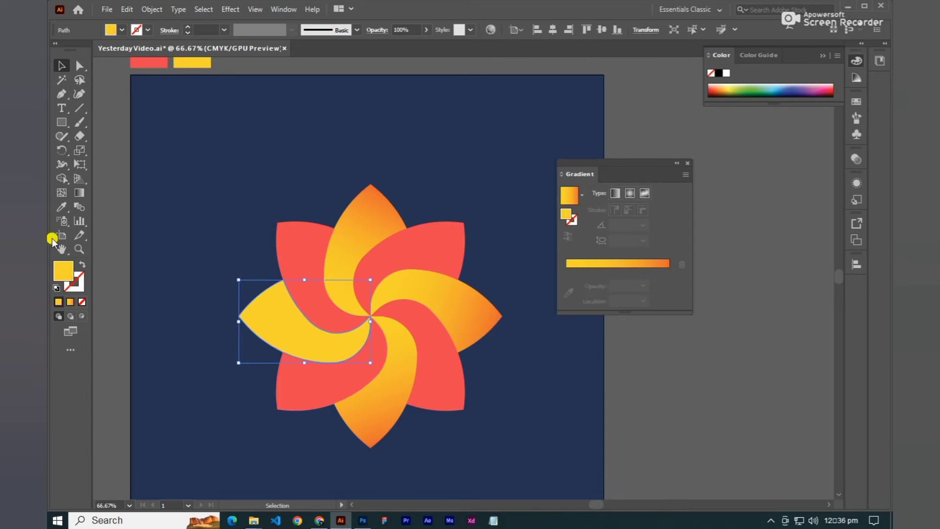
left_click(61, 207)
left_click(378, 212)
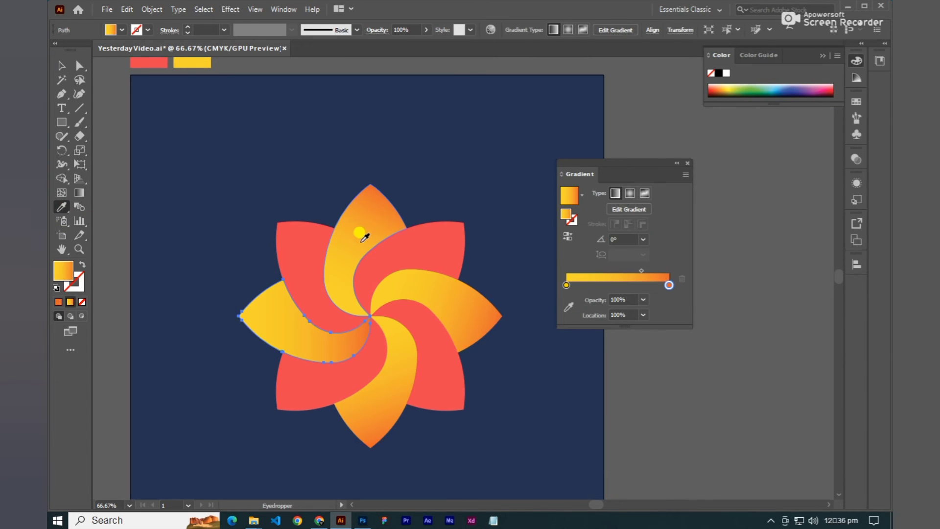
left_click(59, 72)
- Set the left petal's gradient angle to -170° and deselect the petal
left_click(636, 241)
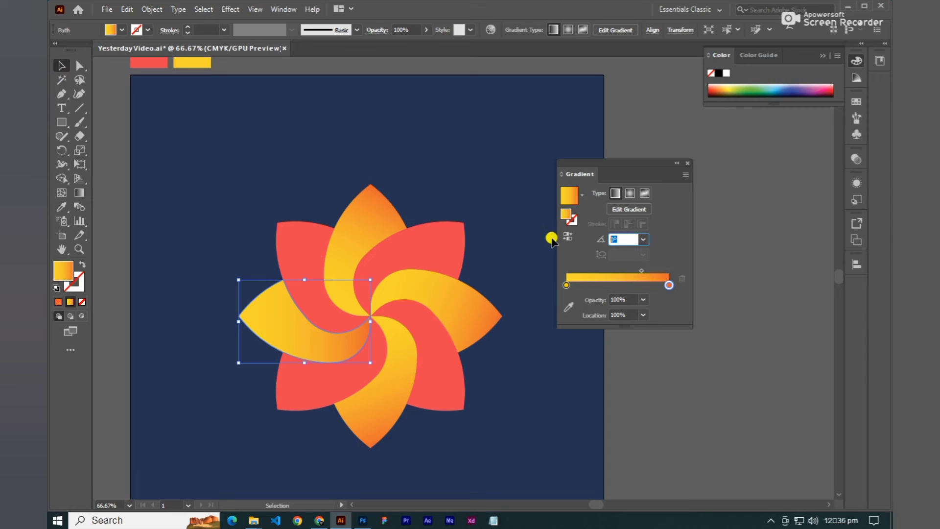
key("shift+Down")
key("shift+Down")
key("shift+Down")
key("shift+Down")
key("shift+Down")
key("shift+Down")
key("shift+Down")
key("shift+Down")
key("shift+Down")
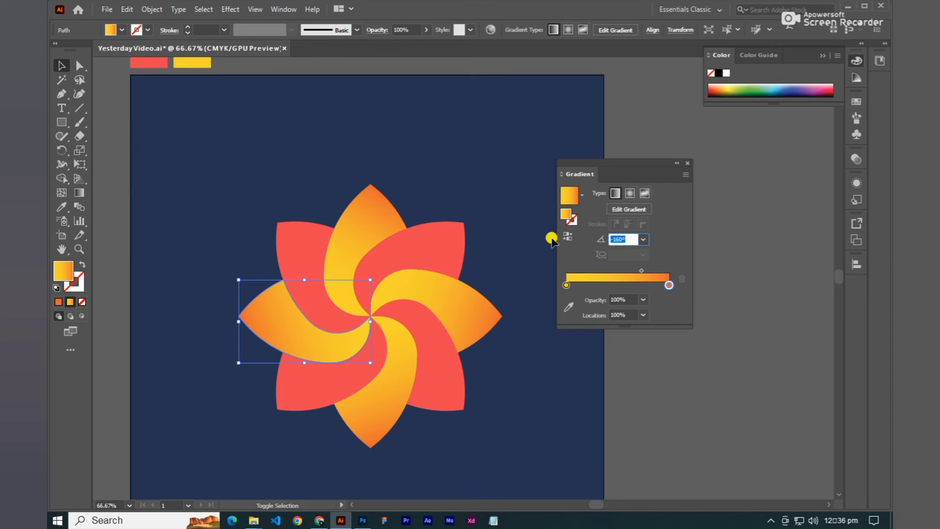
left_click(278, 329)
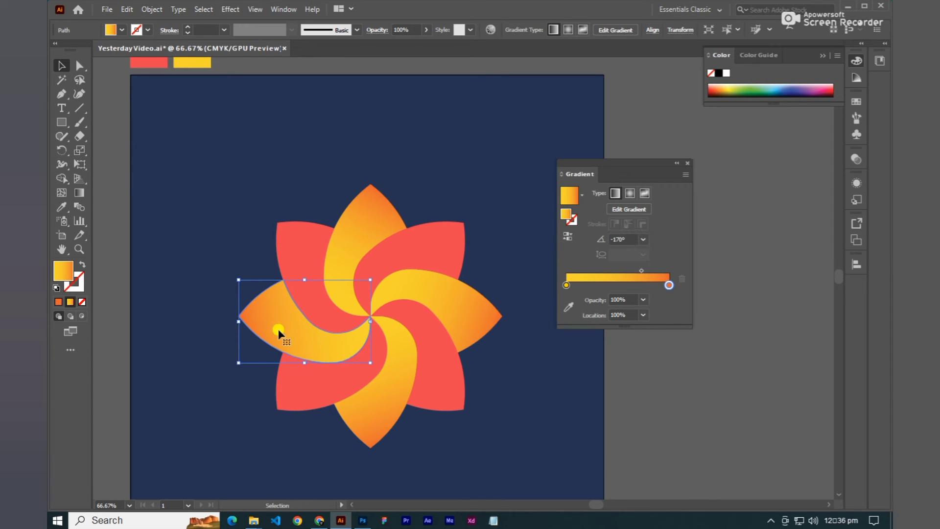
left_click(213, 205)
- Close the Gradient settings and collapse the Color settings to clear the view around the flower
scroll(336, 230, "down", 2, "alt")
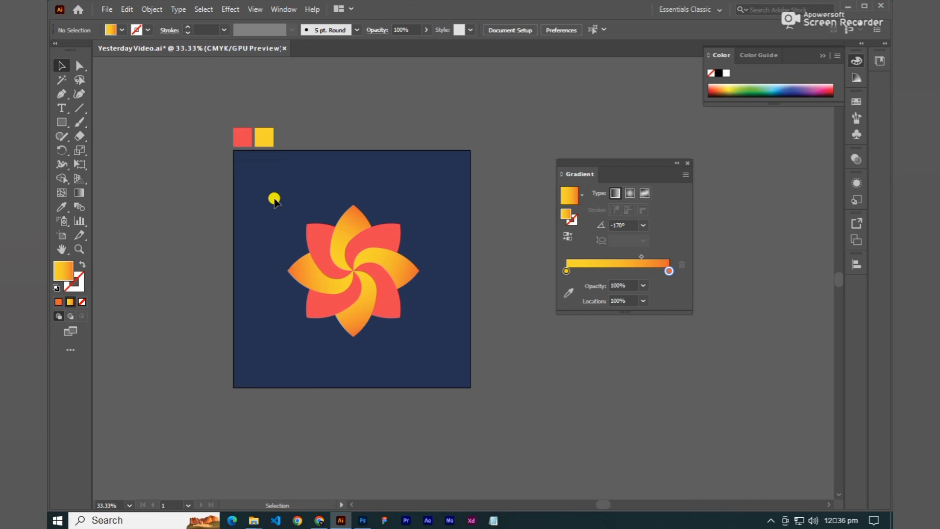
left_click(352, 294)
left_click(451, 298)
scroll(451, 298, "up", 1, "alt")
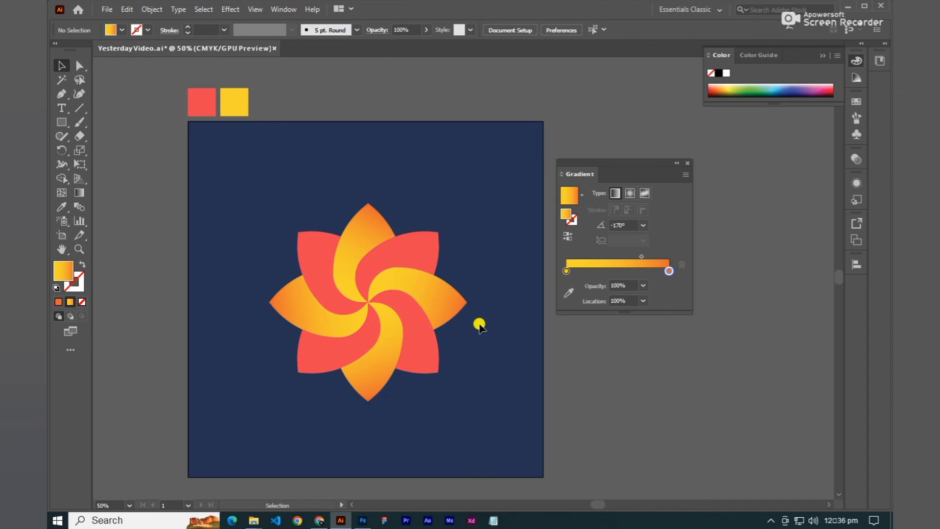
left_click(687, 163)
left_click(831, 59)
scroll(636, 182, "left", 2)
scroll(636, 181, "down", 1)
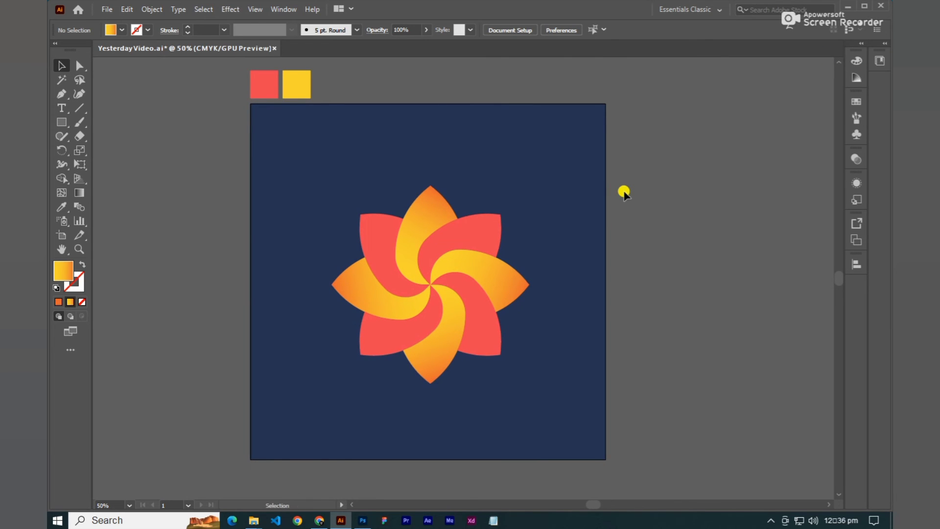
- Group all eight petals and center the group horizontally and vertically on the artboard
left_click_drag(279, 184, 587, 428)
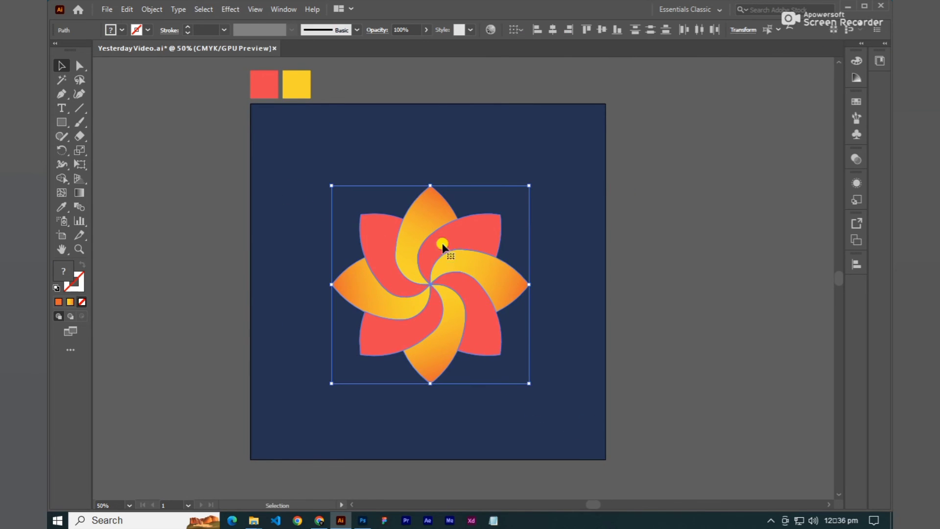
right_click(441, 243)
left_click(480, 329)
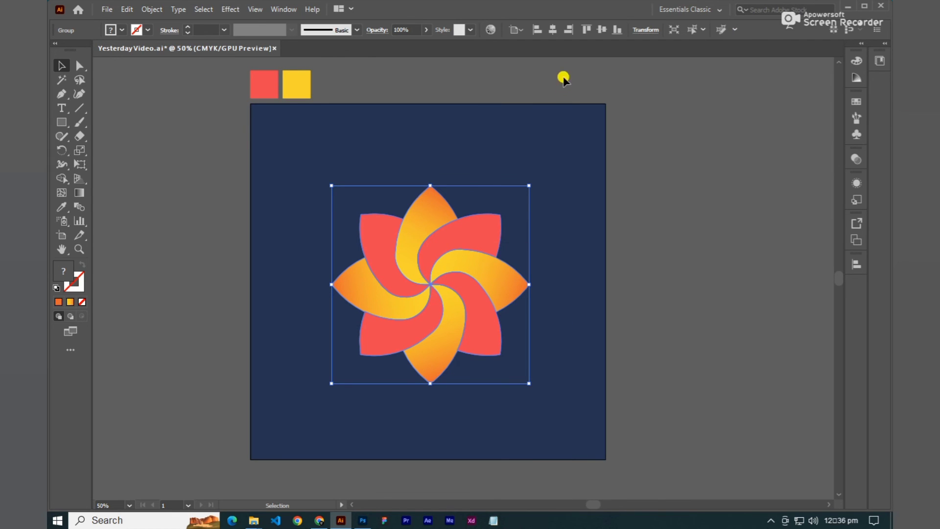
left_click(553, 30)
left_click(602, 30)
left_click(558, 216)
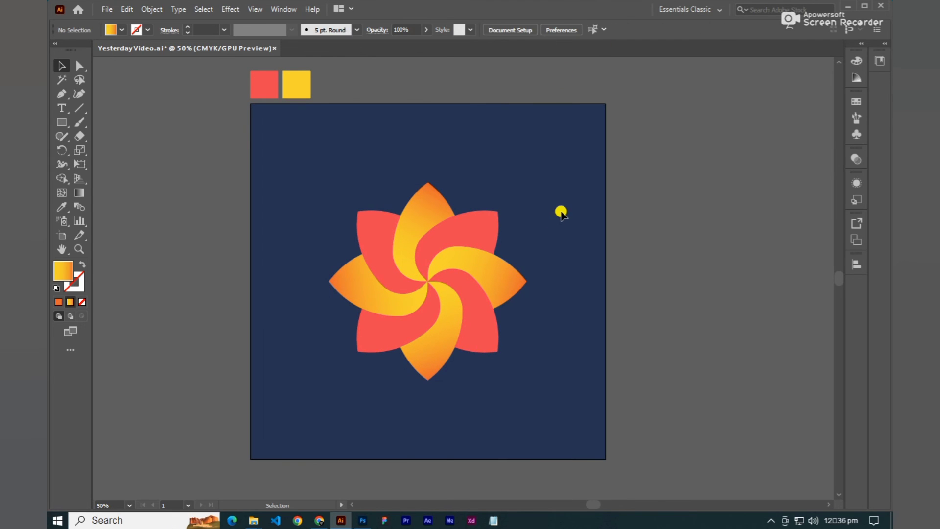
key("ctrl+0")
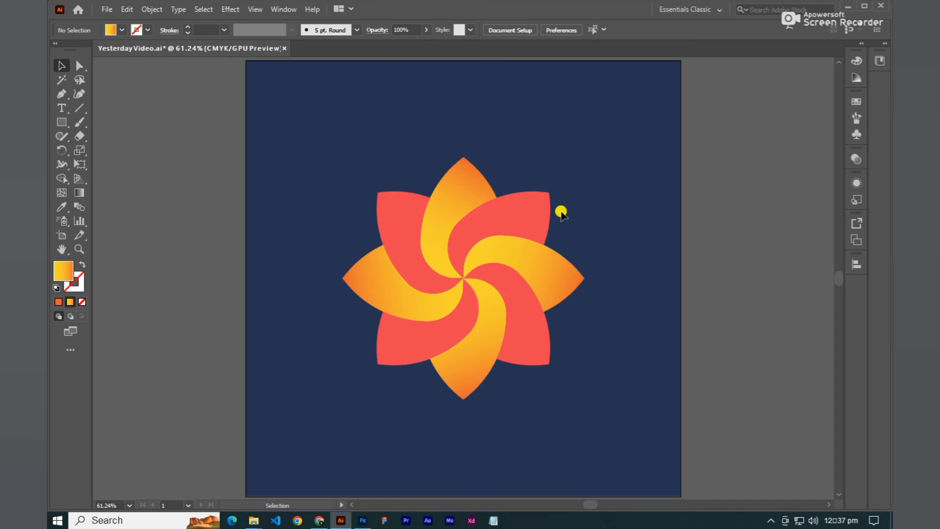